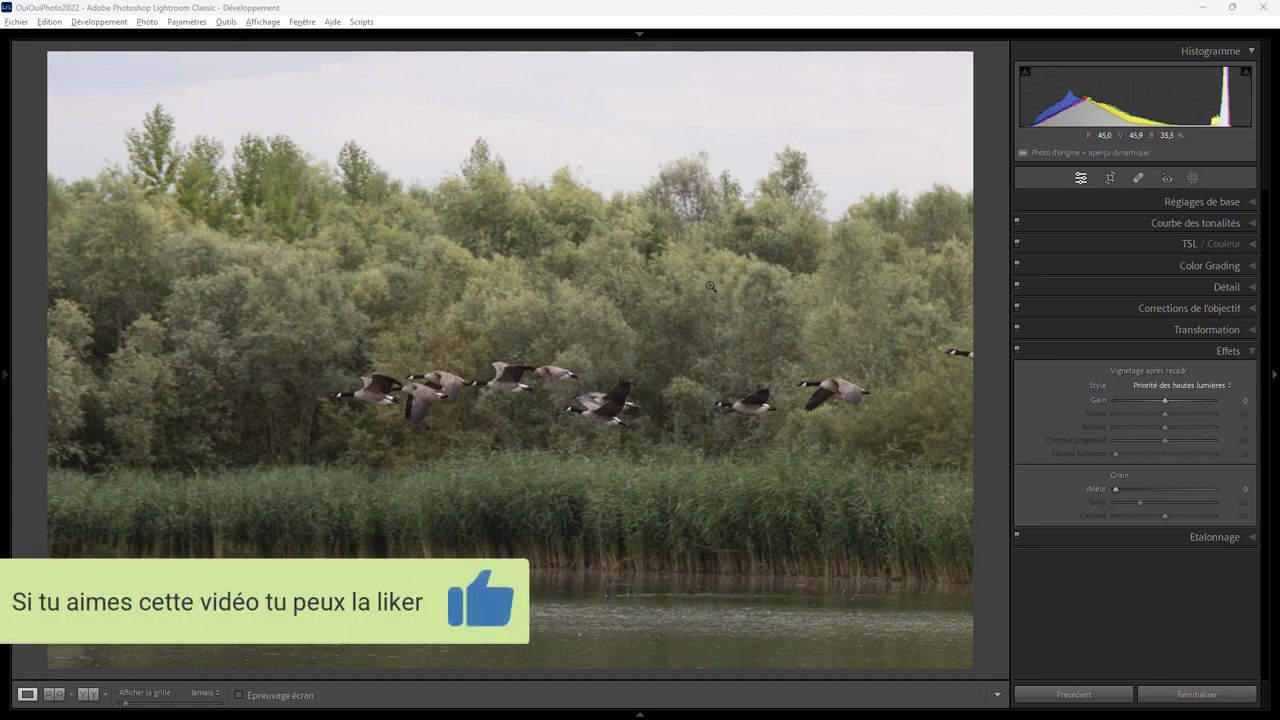
- Clone over the rightmost goose in Spot Removal Clone mode, sourcing the patch from the lake water
click(1138, 178)
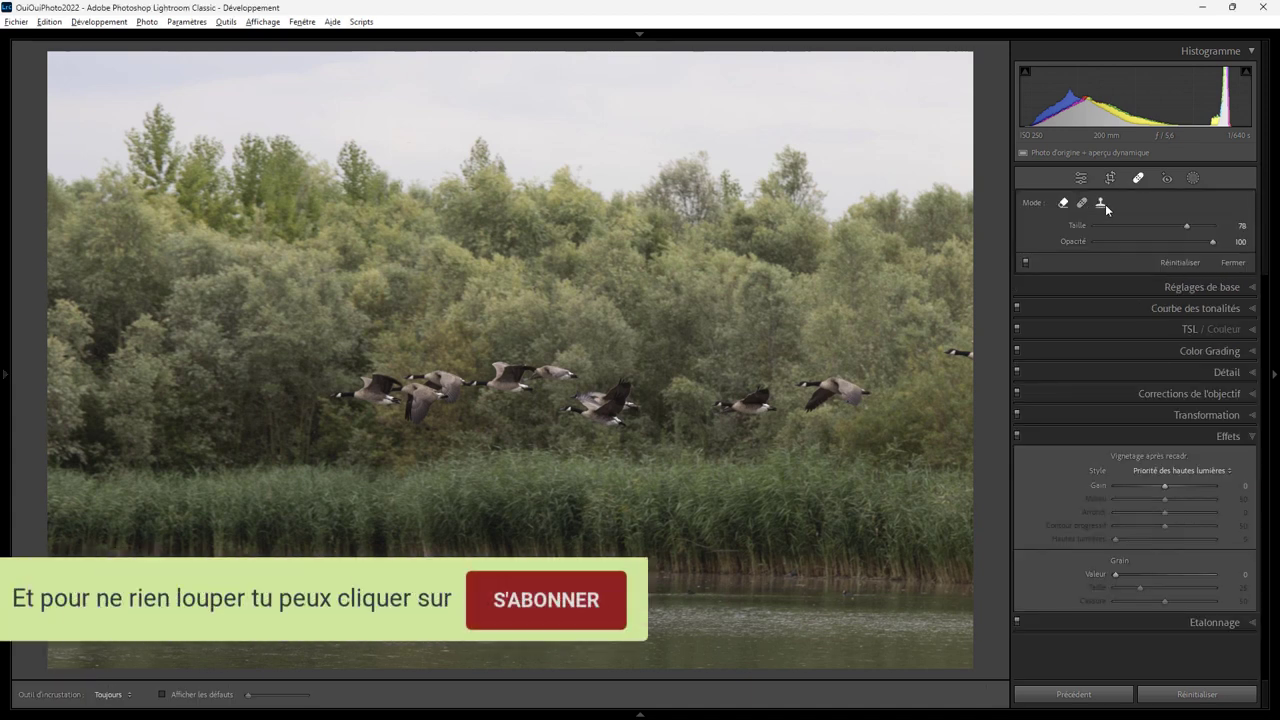
click(1103, 204)
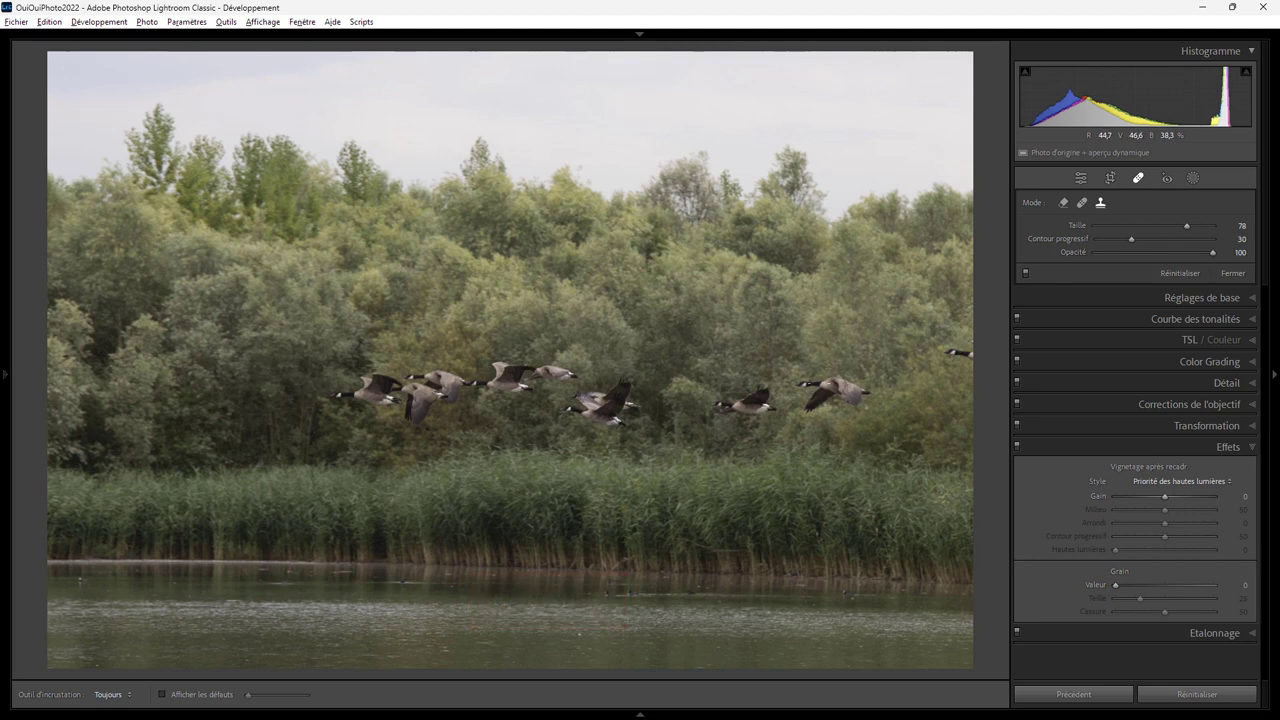
mouse_move(806, 381)
mouse_down()
mouse_move(868, 391)
mouse_move(785, 370)
mouse_up()
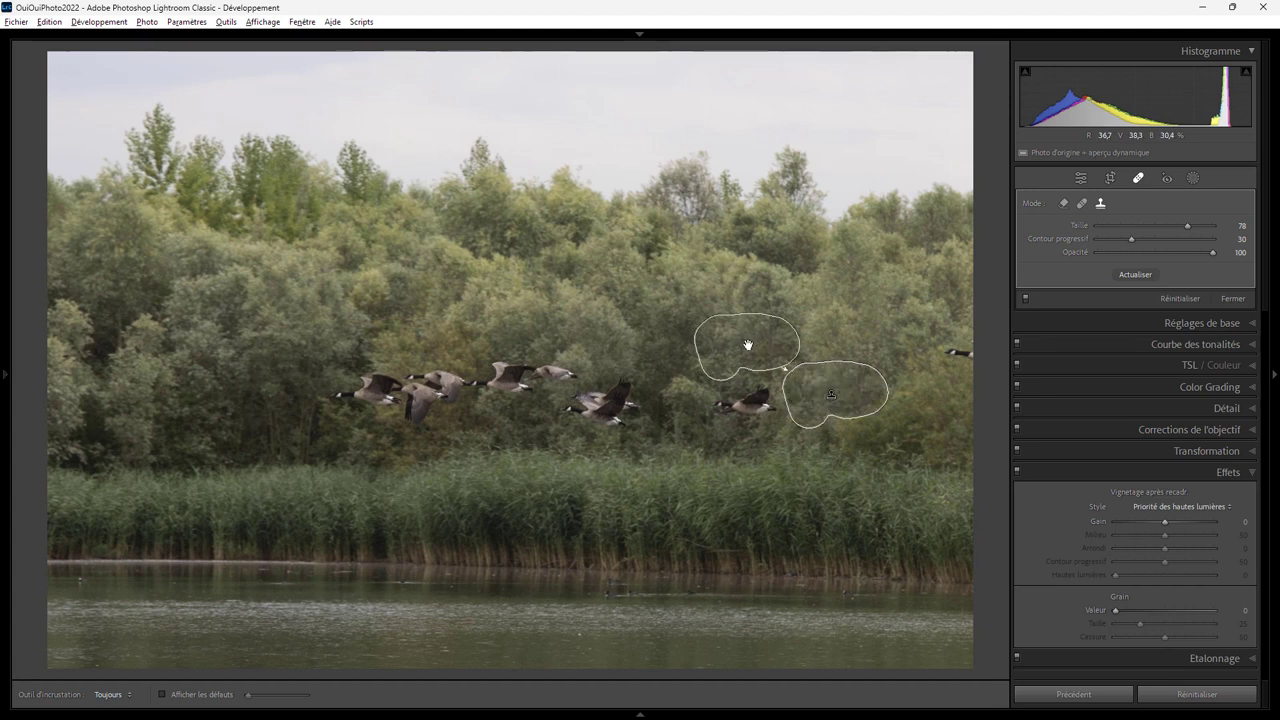
drag(747, 345, 856, 105)
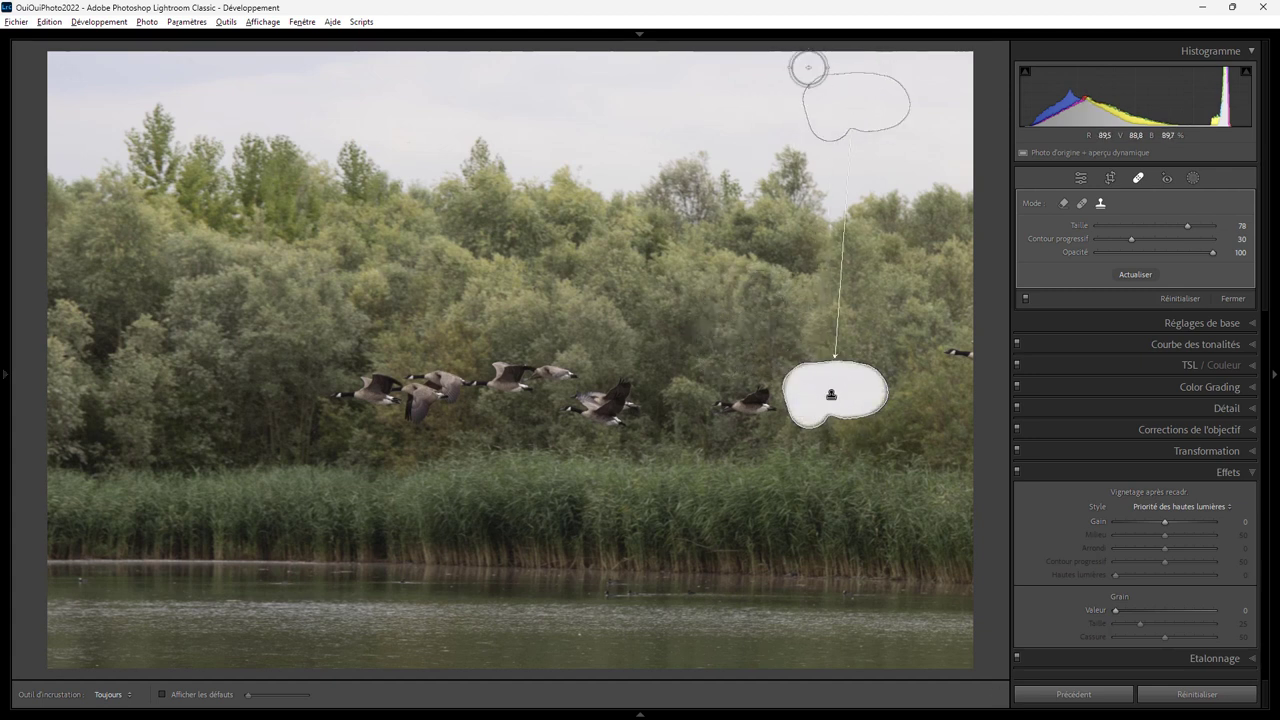
mouse_move(832, 100)
mouse_down()
mouse_move(561, 615)
mouse_move(580, 631)
mouse_up()
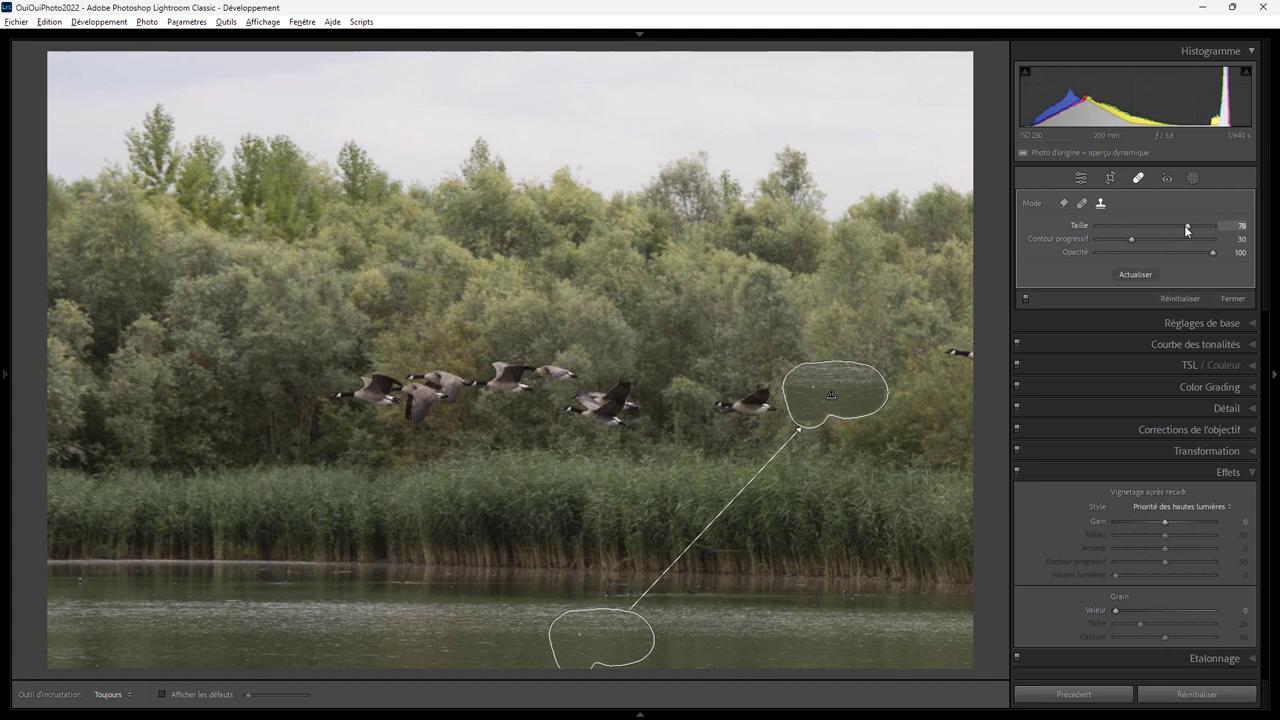
- Set Feather to 100, test the goose patch's opacity, then delete the water patch
key(Escape)
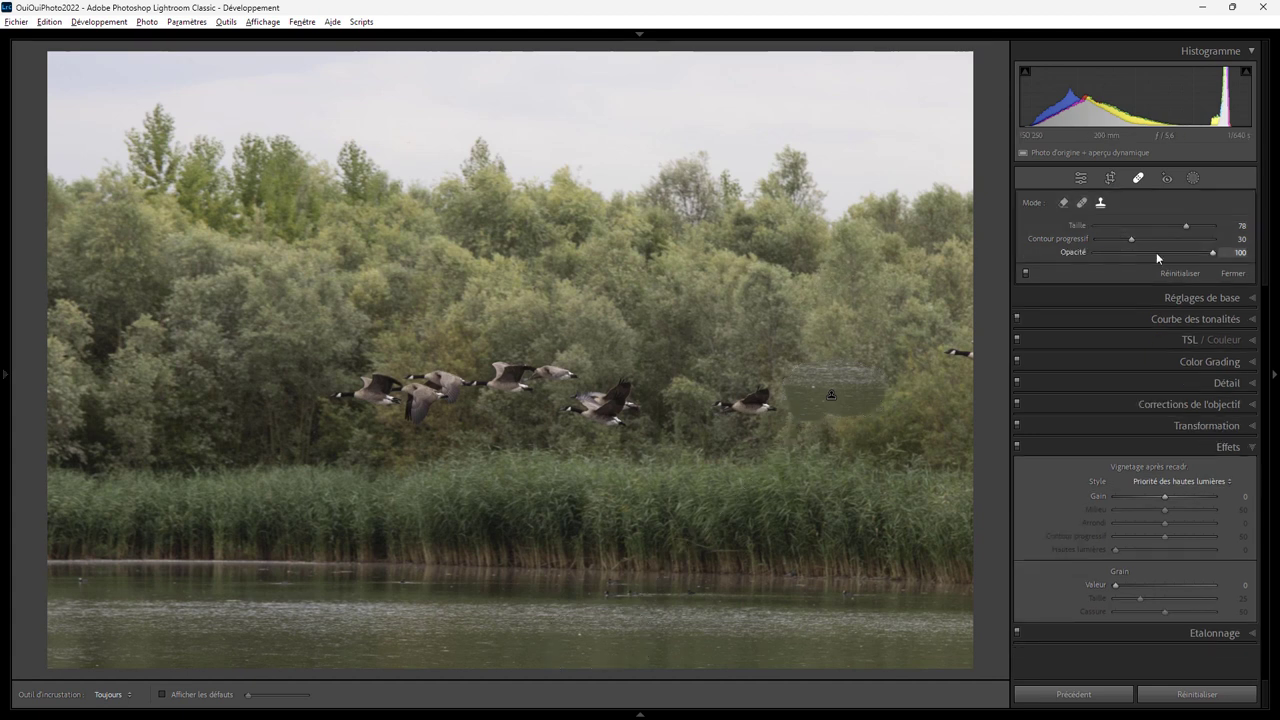
drag(1131, 241, 1230, 241)
click(833, 396)
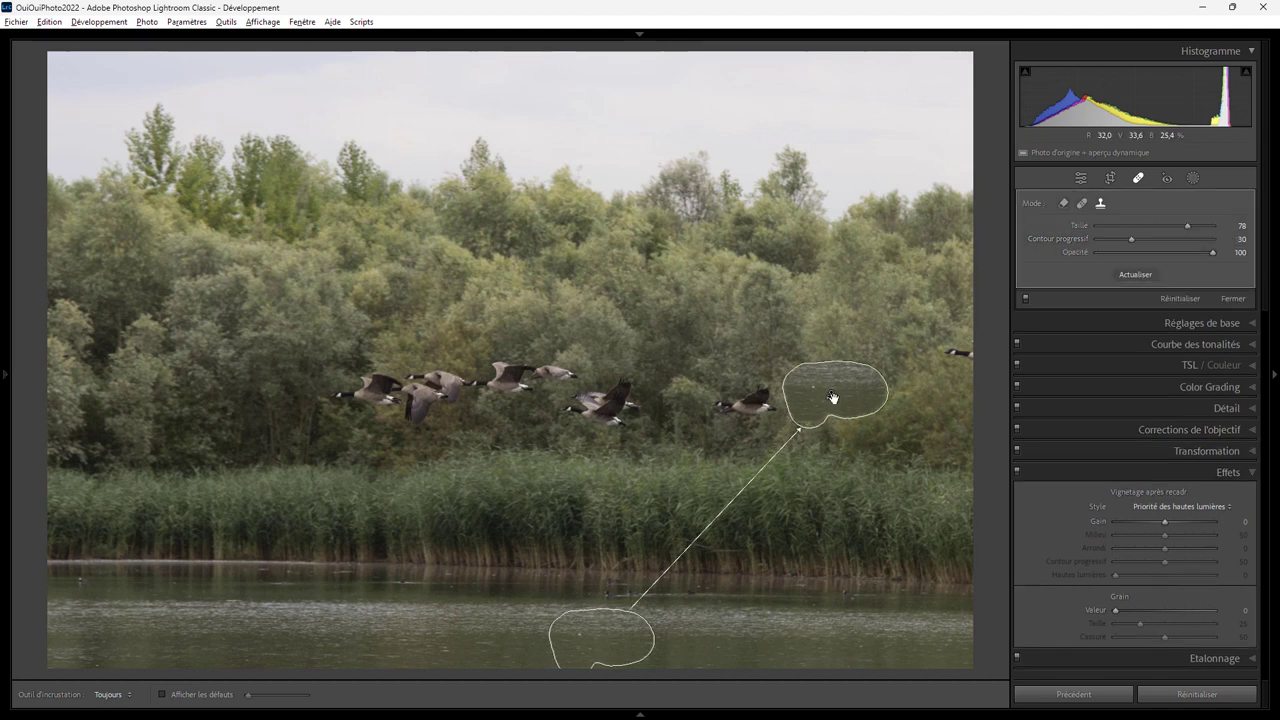
mouse_move(1211, 252)
mouse_down()
mouse_move(1147, 252)
mouse_move(1256, 246)
mouse_up()
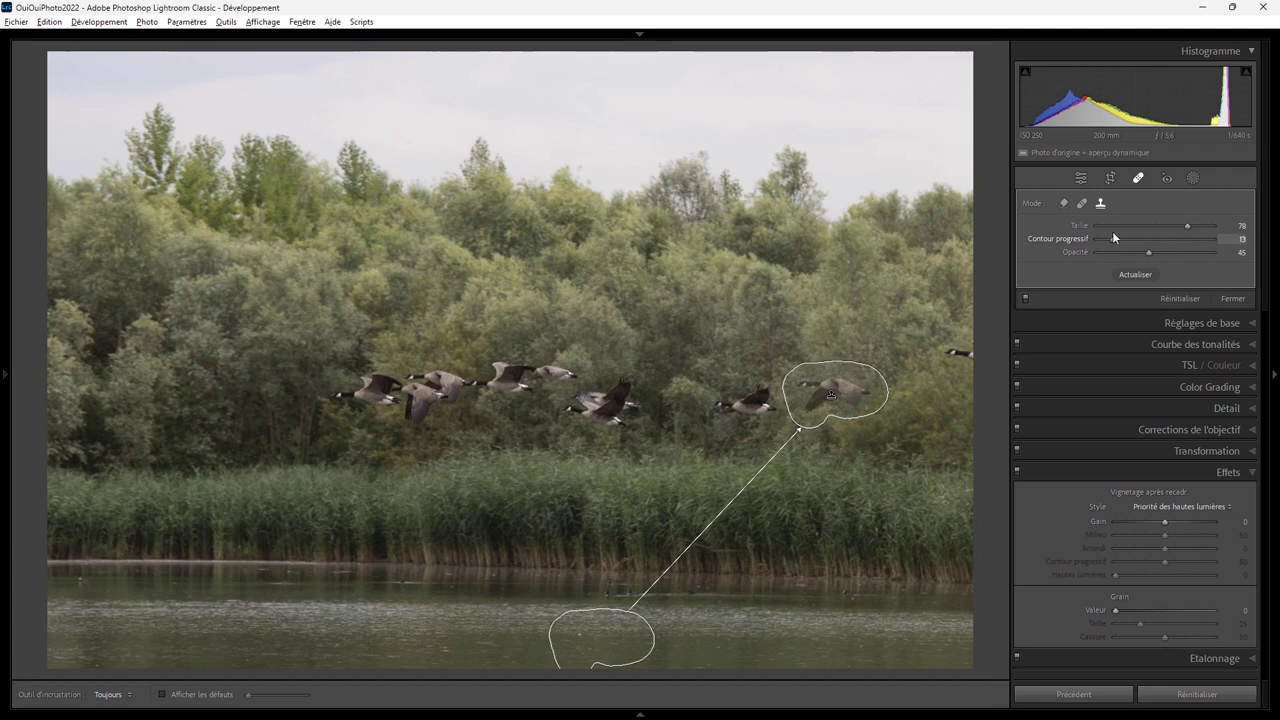
mouse_move(1172, 237)
mouse_down()
mouse_move(1213, 252)
mouse_move(1060, 243)
mouse_move(1215, 238)
mouse_up()
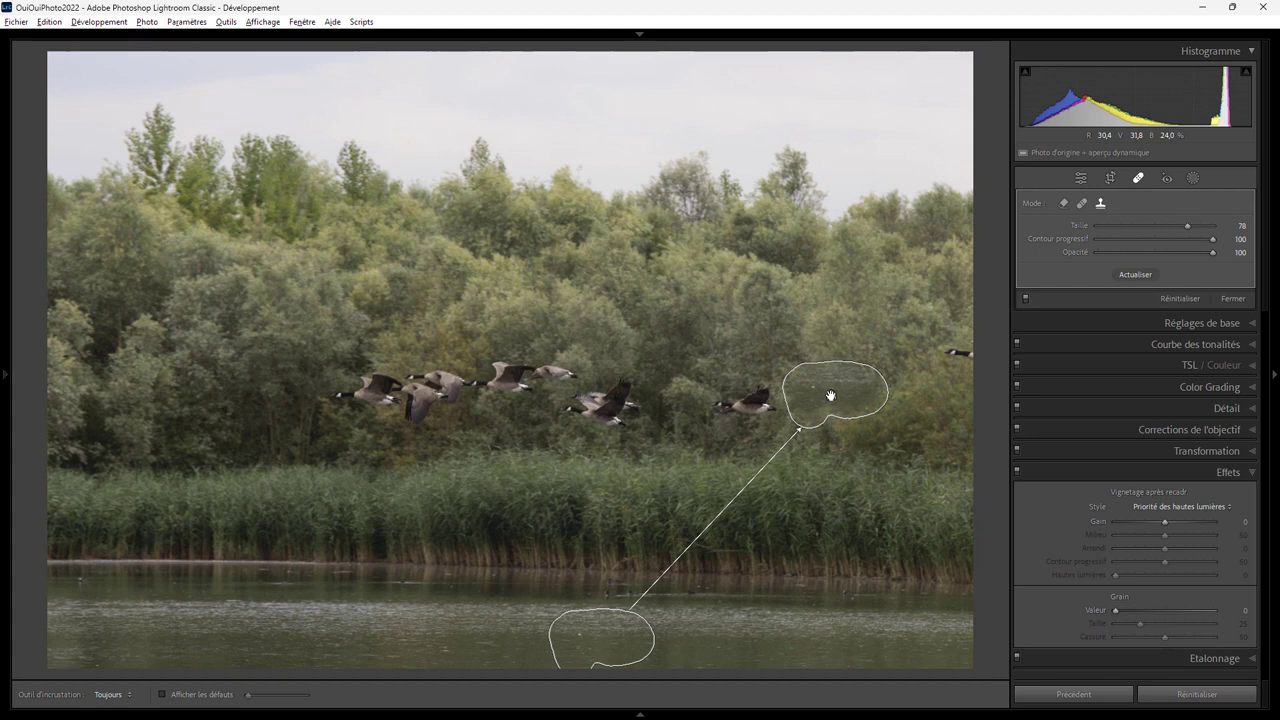
key(Delete)
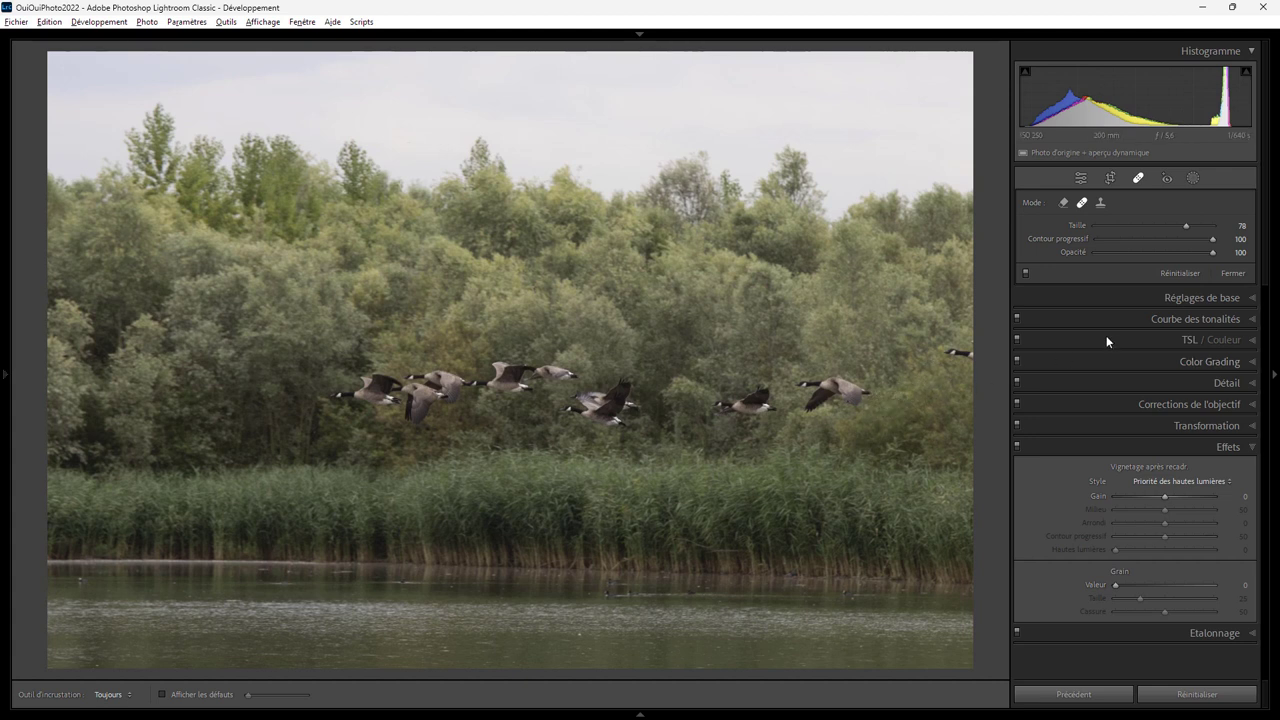
- Lower Feather, paint over the rightmost goose, and source its fill from the nearby foliage
drag(1211, 240, 1186, 240)
drag(830, 412, 842, 392)
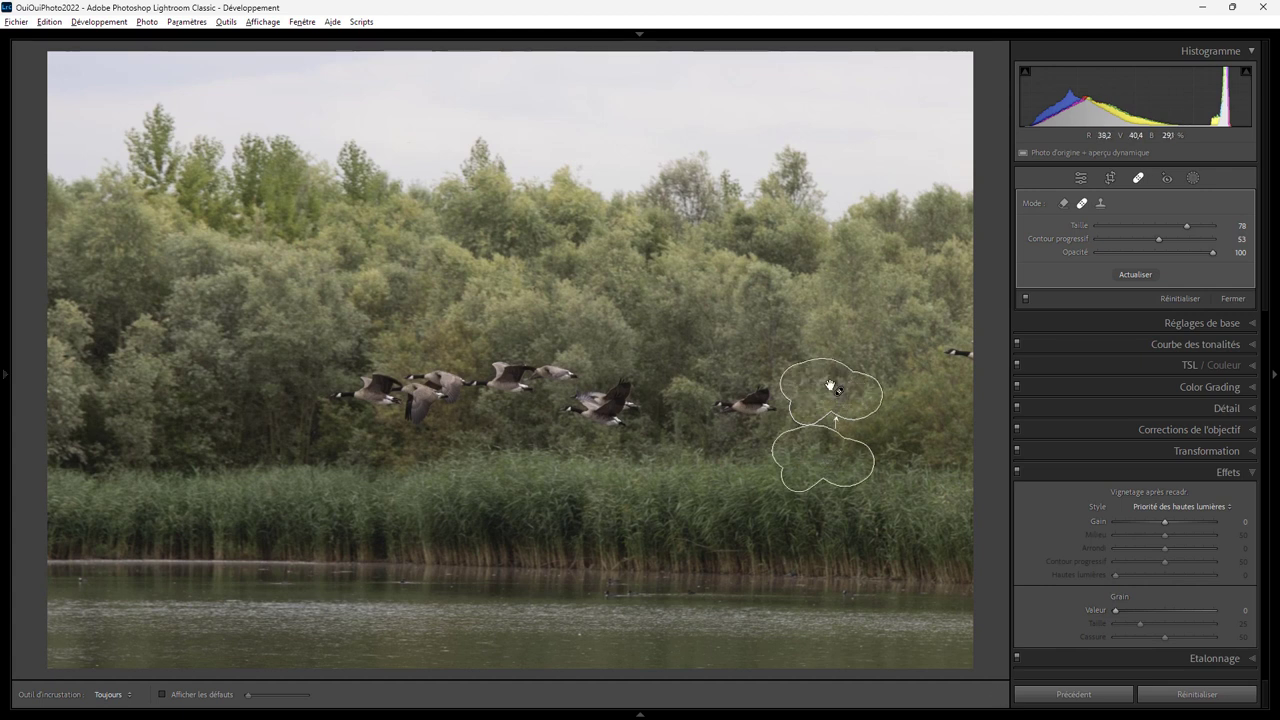
drag(826, 466, 702, 288)
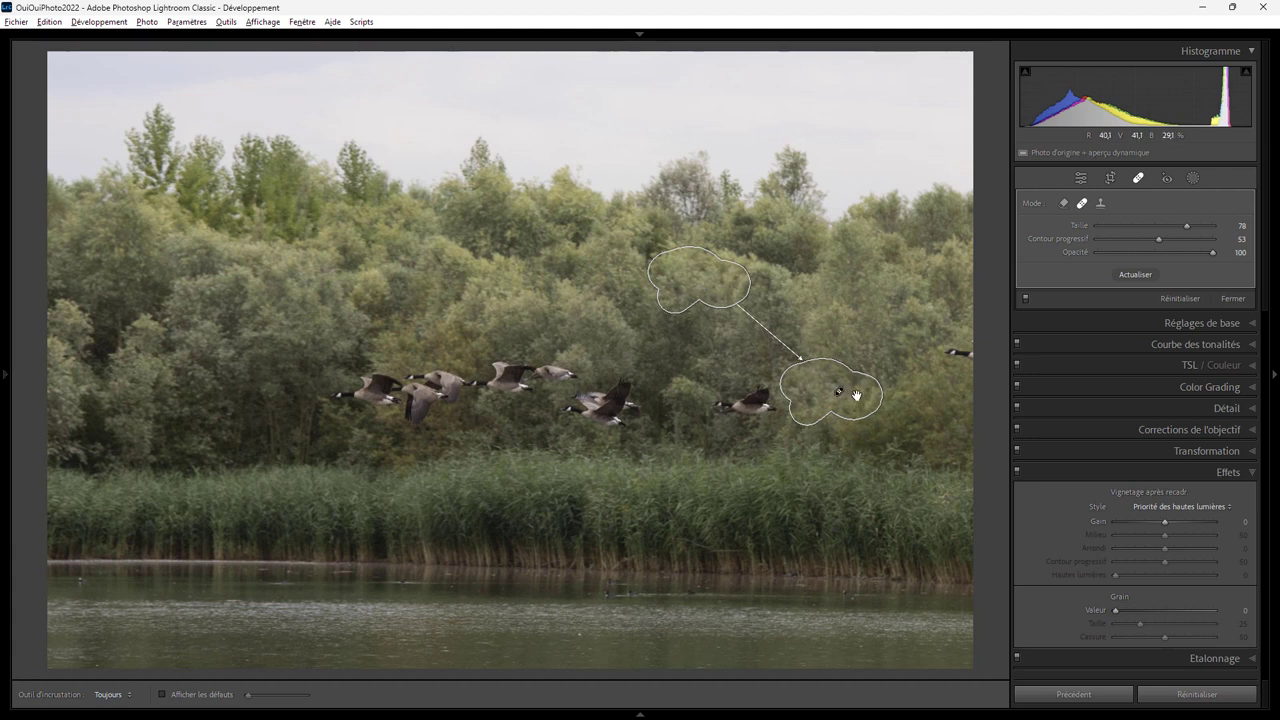
drag(698, 293, 238, 375)
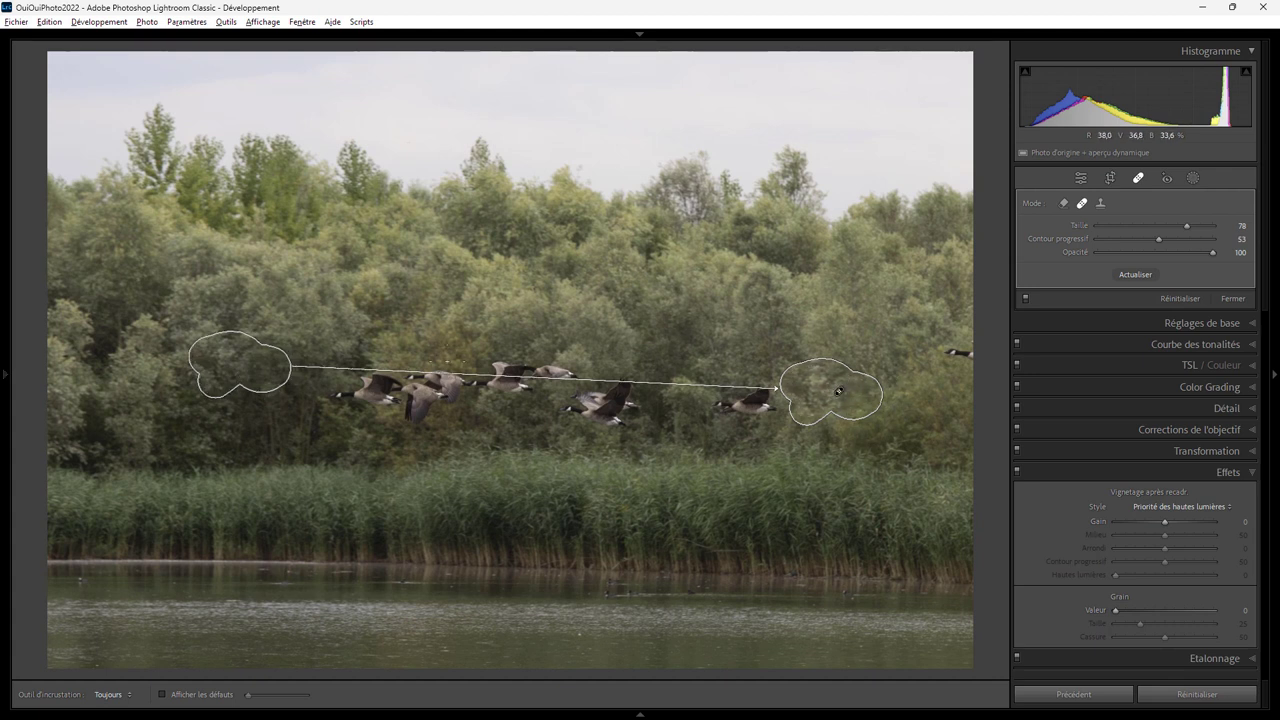
mouse_move(254, 363)
mouse_down()
mouse_move(725, 335)
mouse_move(682, 317)
mouse_up()
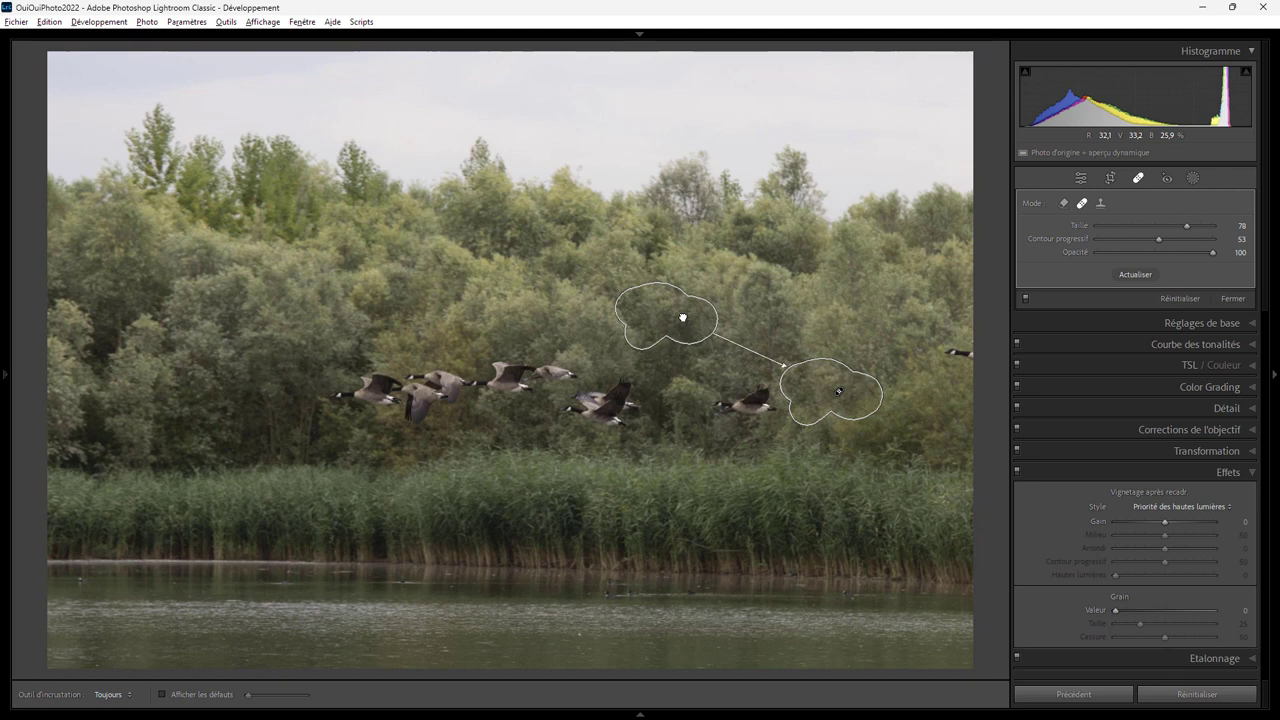
click(1137, 178)
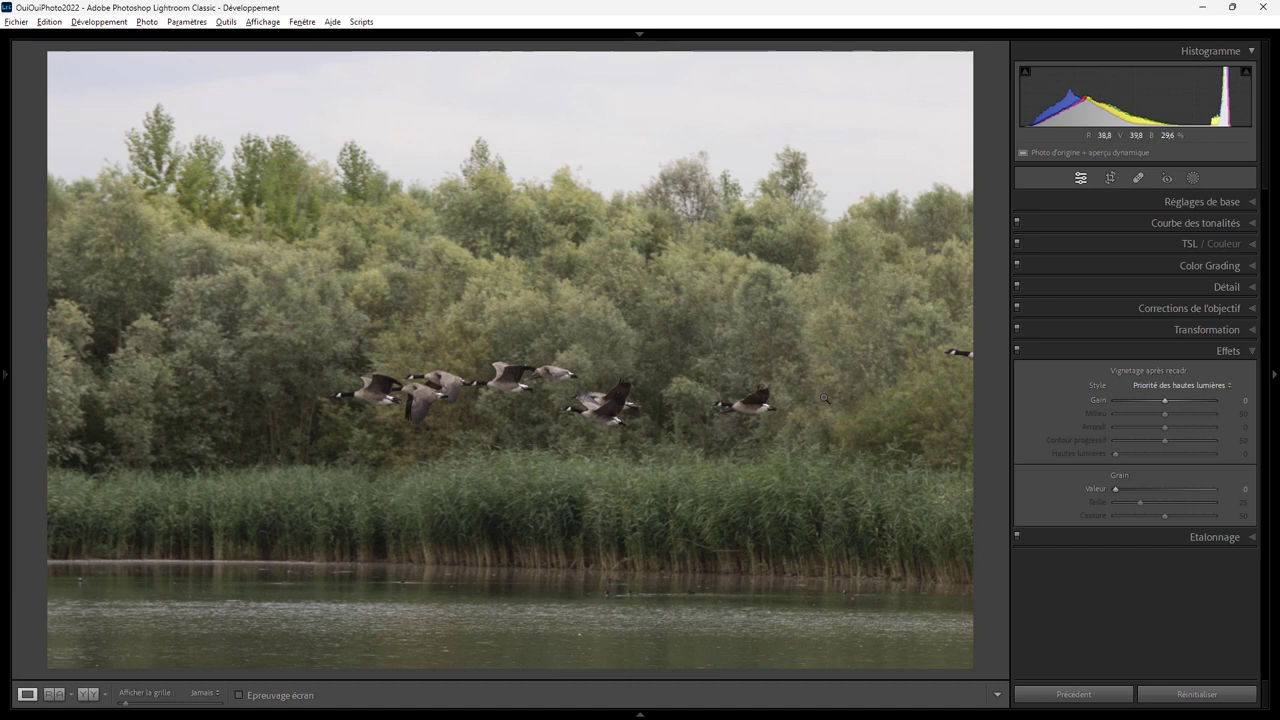
- Reopen the foliage patch and reduce its opacity to 86, undoing a feather tweak
click(1139, 178)
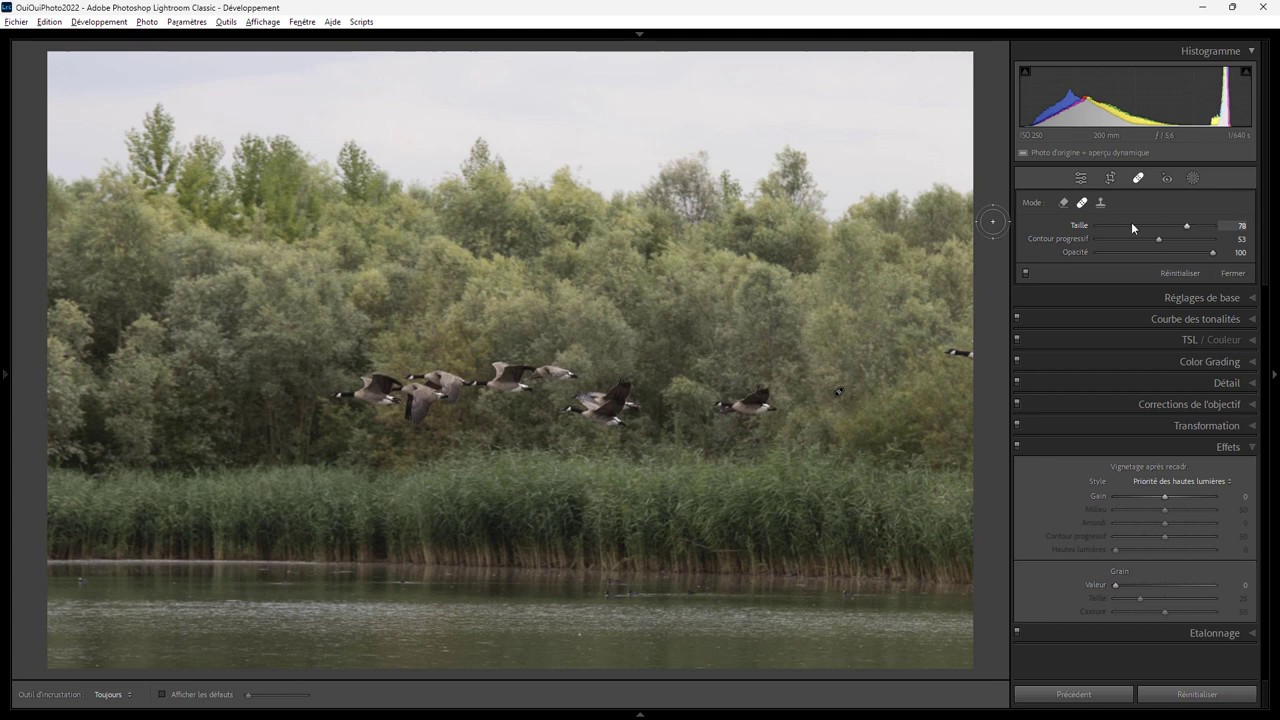
drag(1160, 241, 1164, 241)
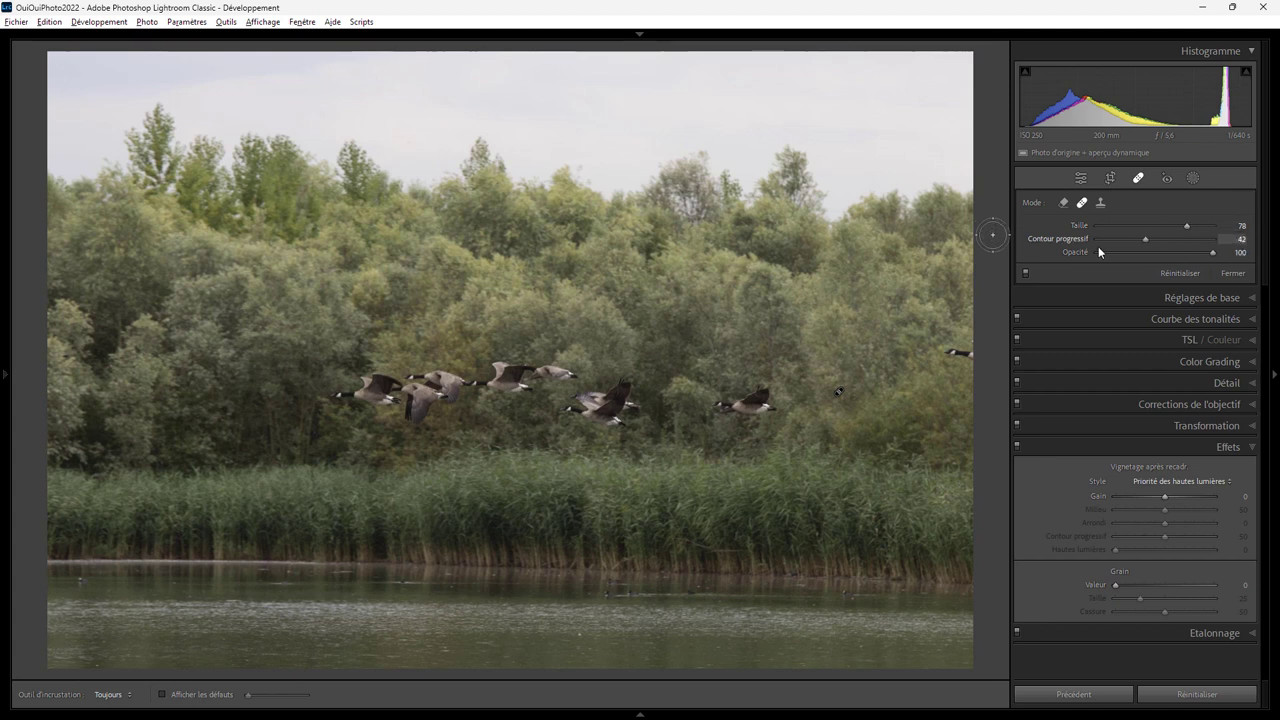
key(ctrl+z)
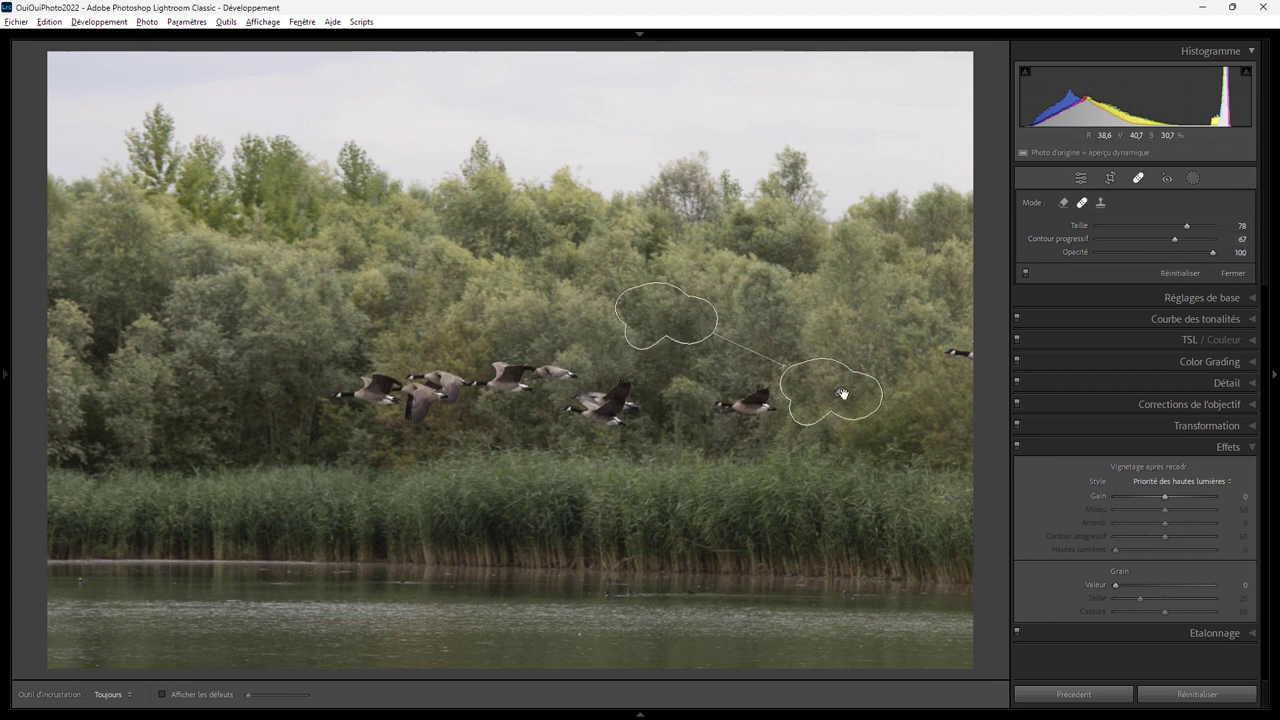
mouse_move(1211, 252)
mouse_down()
mouse_move(1118, 257)
mouse_move(1192, 258)
mouse_up()
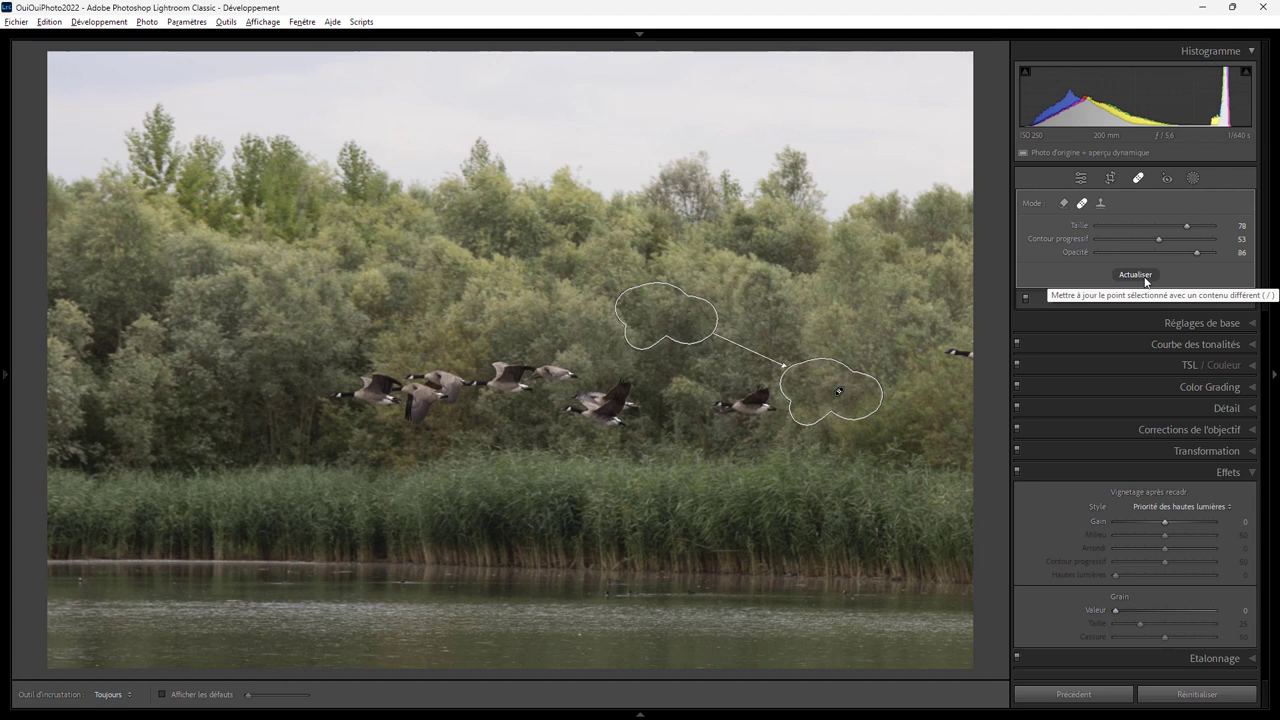
- Refresh the goose patch's automatic source six times, then move the source to trees up-left
click(1142, 274)
click(1142, 275)
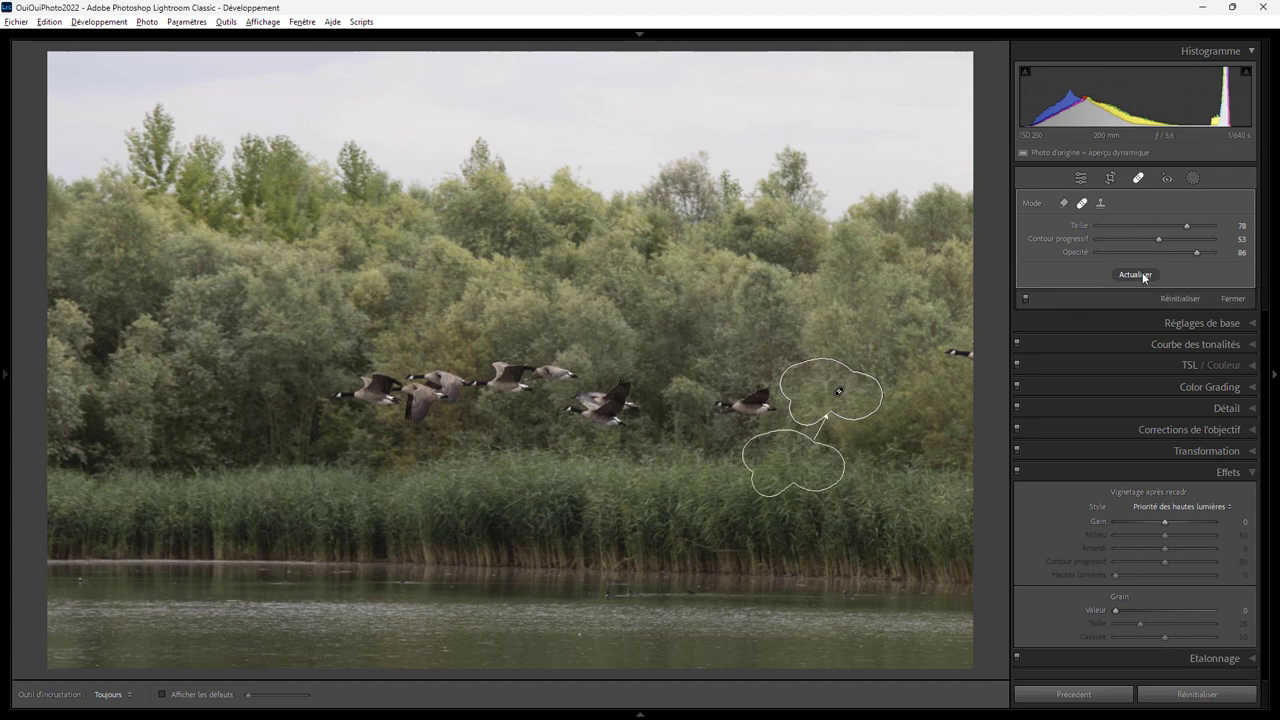
click(1142, 273)
click(1142, 273)
click(1142, 274)
click(1142, 274)
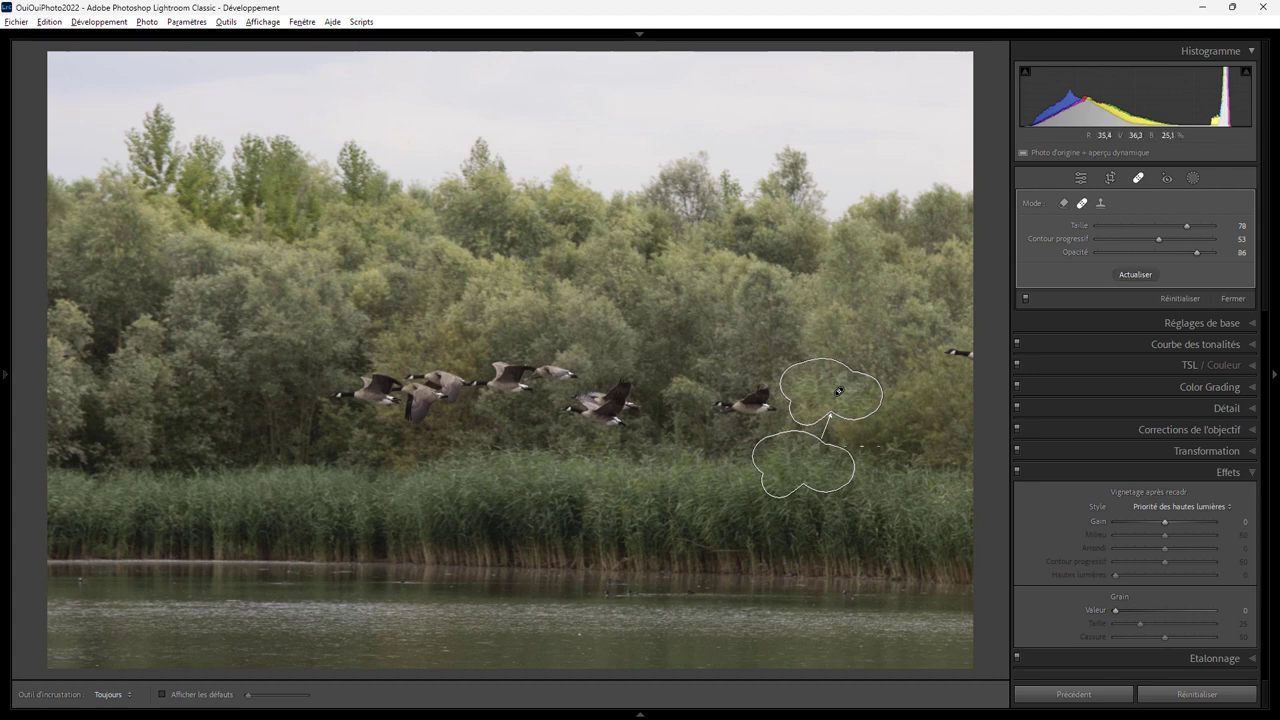
drag(816, 469, 704, 298)
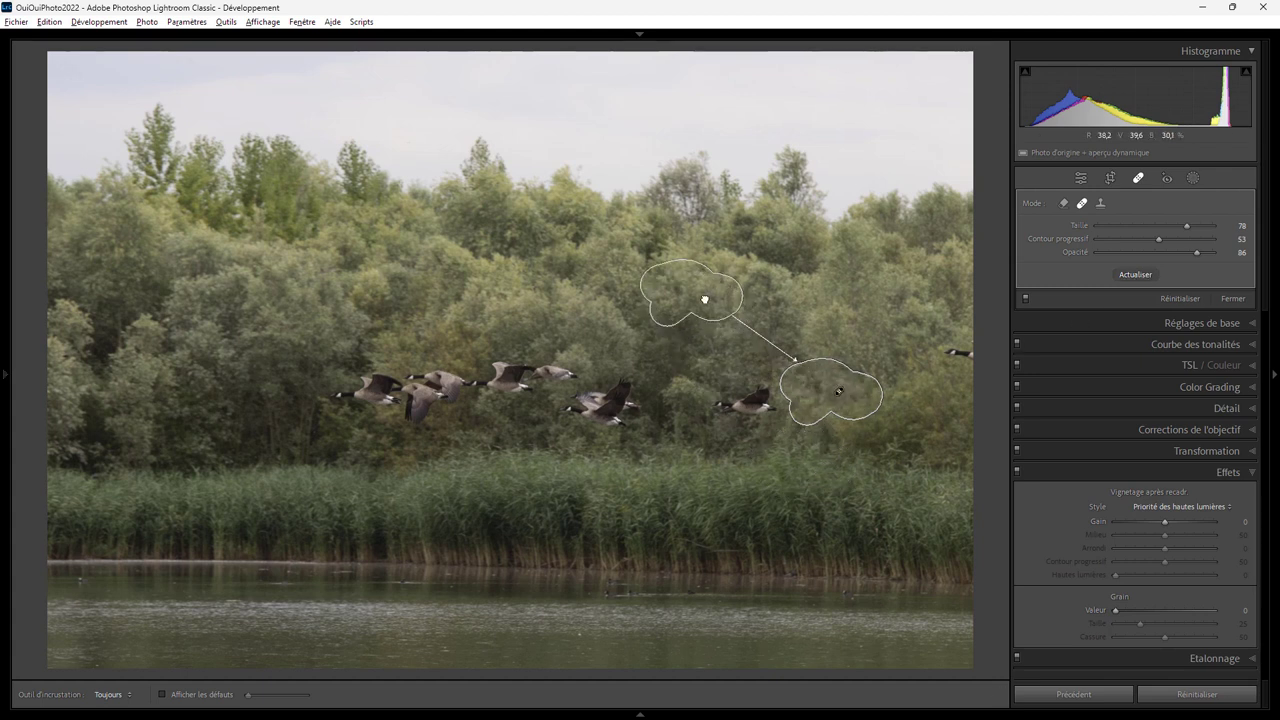
- Try Clone mode with an upper-tree source and more refreshes, then delete the goose patch
click(1102, 204)
mouse_move(690, 298)
mouse_down()
mouse_move(806, 165)
mouse_move(767, 245)
mouse_up()
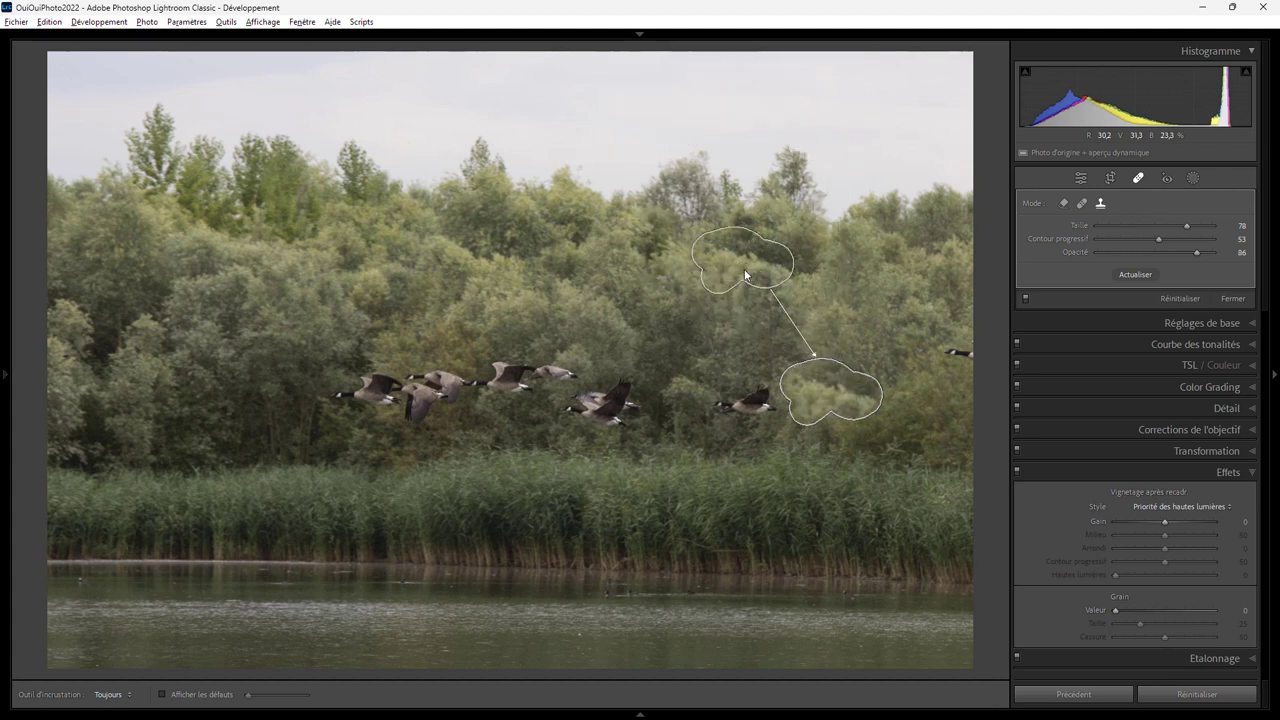
click(1150, 274)
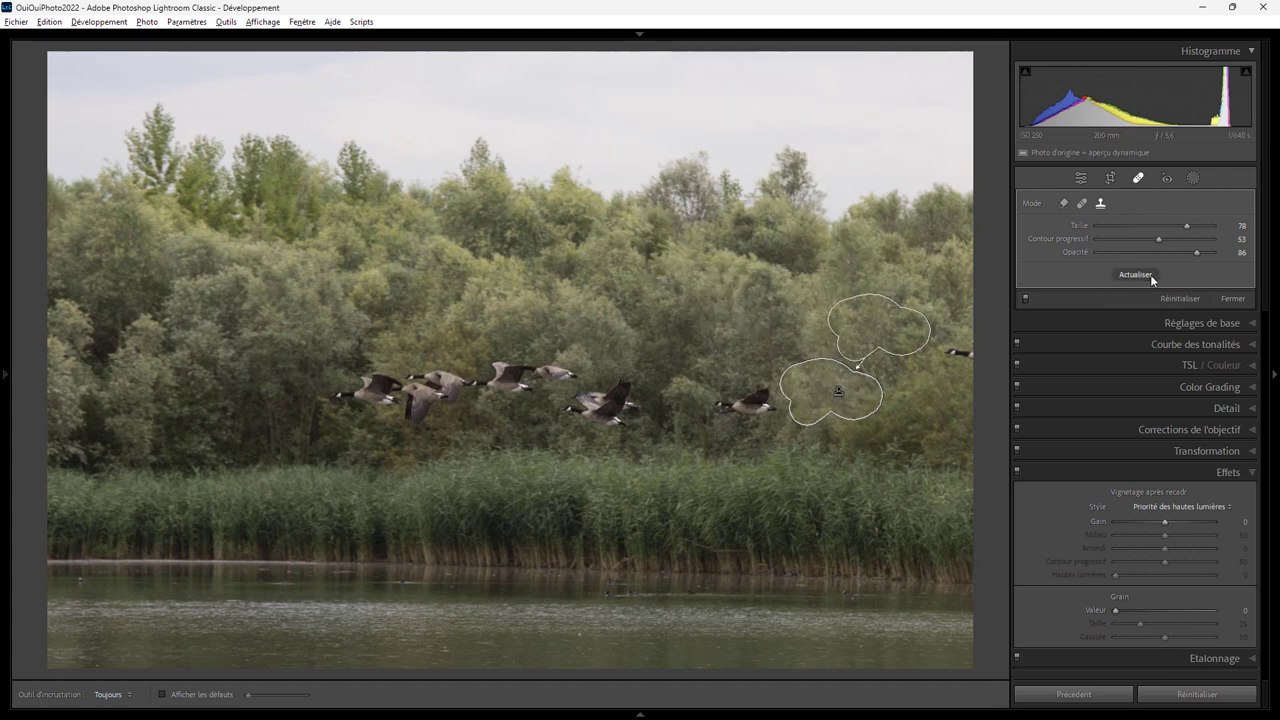
click(1150, 274)
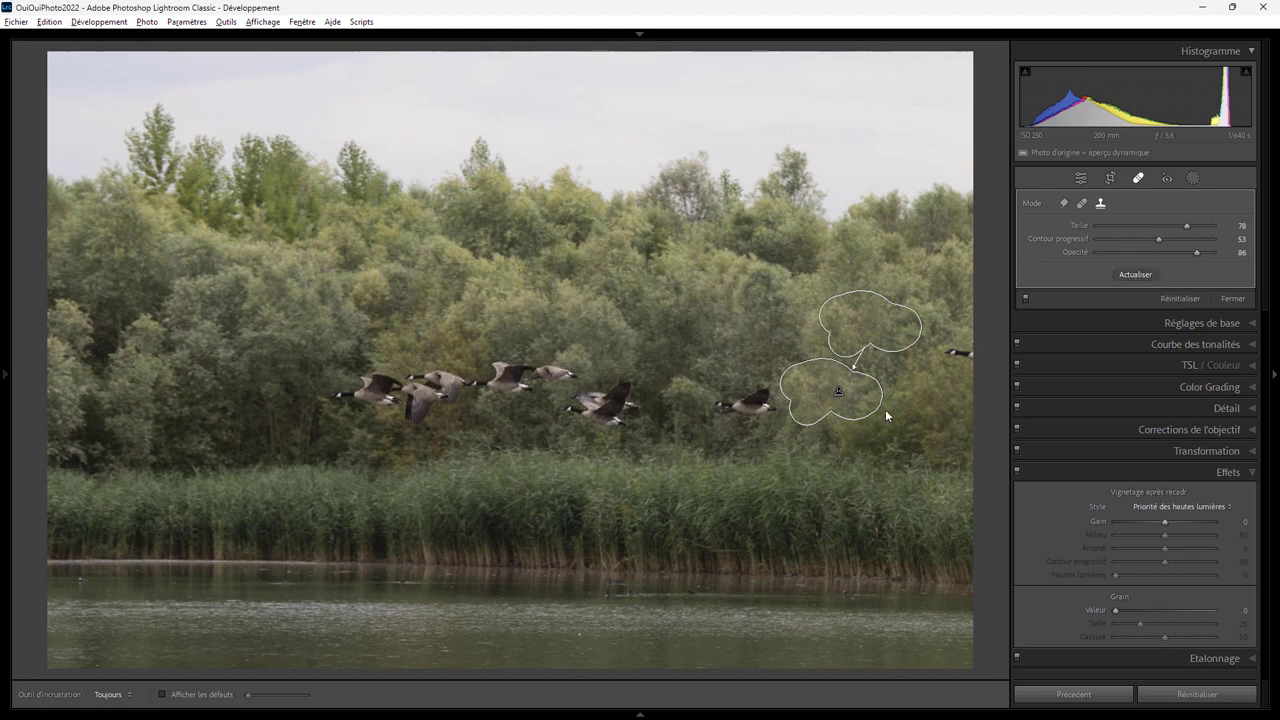
key(Delete)
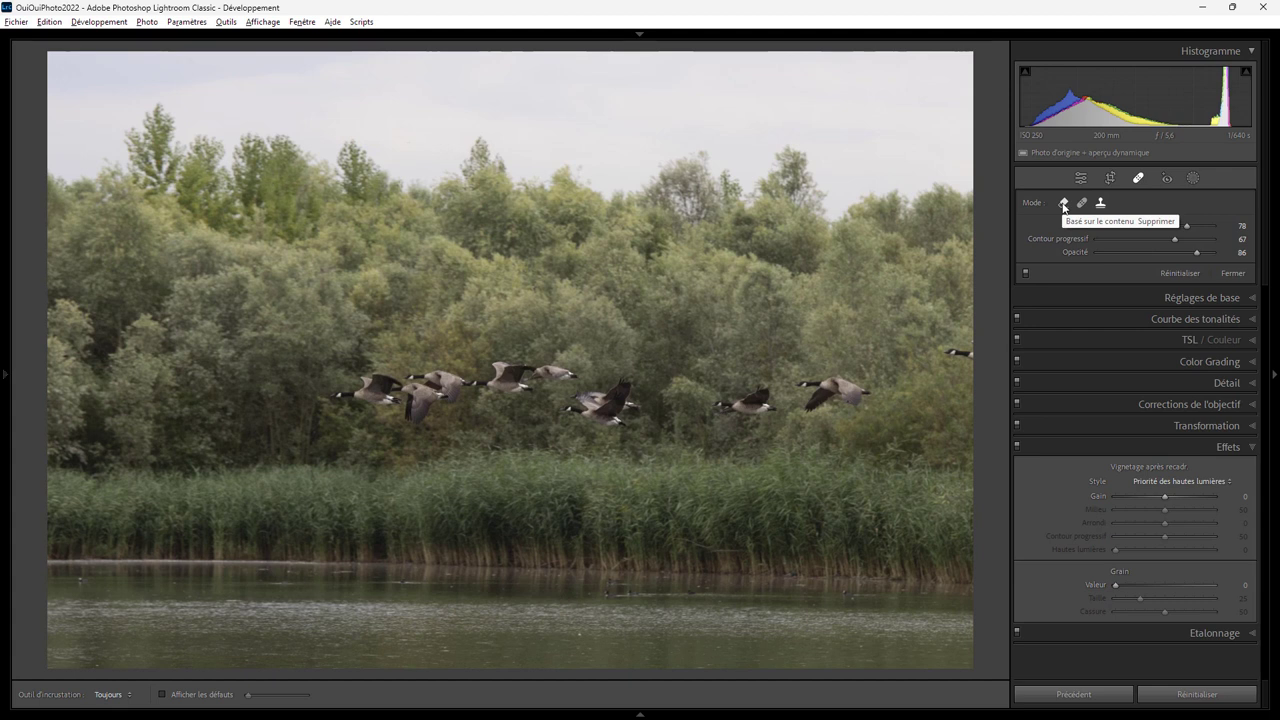
- Erase the right-hand goose with a content-aware Remove stroke and refresh its fill with /
click(1063, 203)
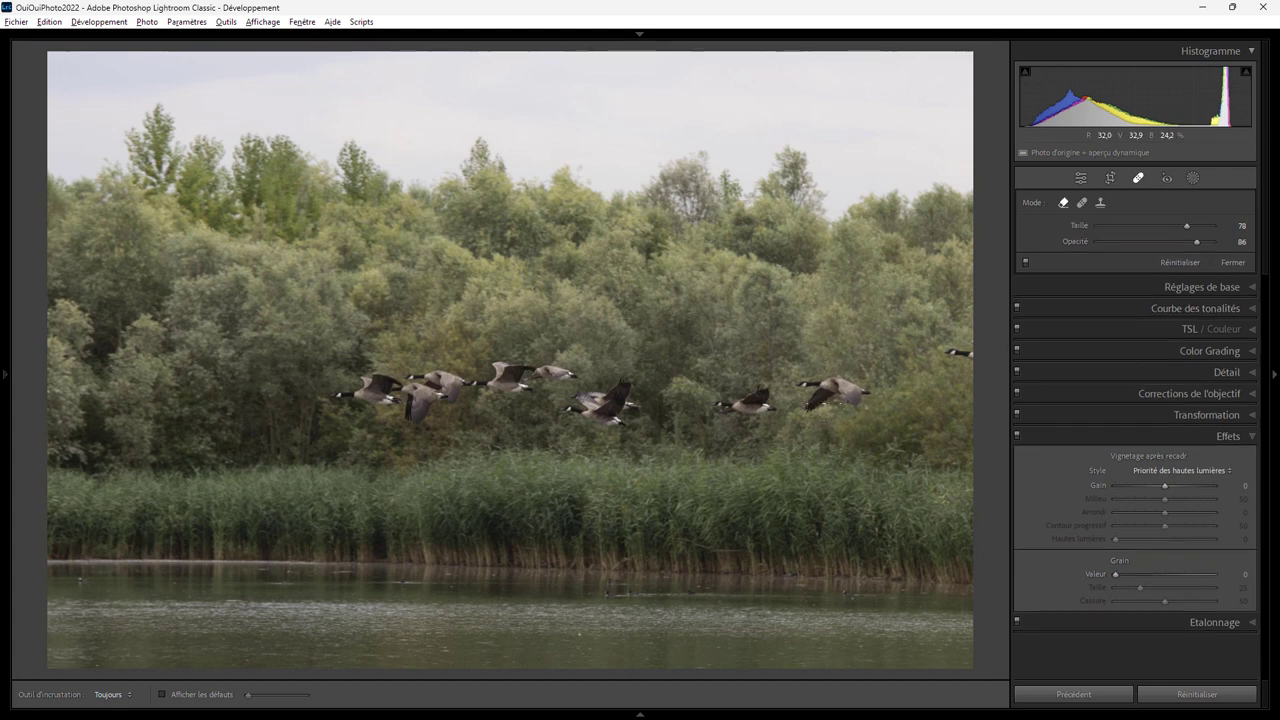
mouse_move(810, 403)
mouse_down()
mouse_move(831, 397)
mouse_move(834, 415)
mouse_move(806, 418)
mouse_move(788, 380)
mouse_move(822, 376)
mouse_up()
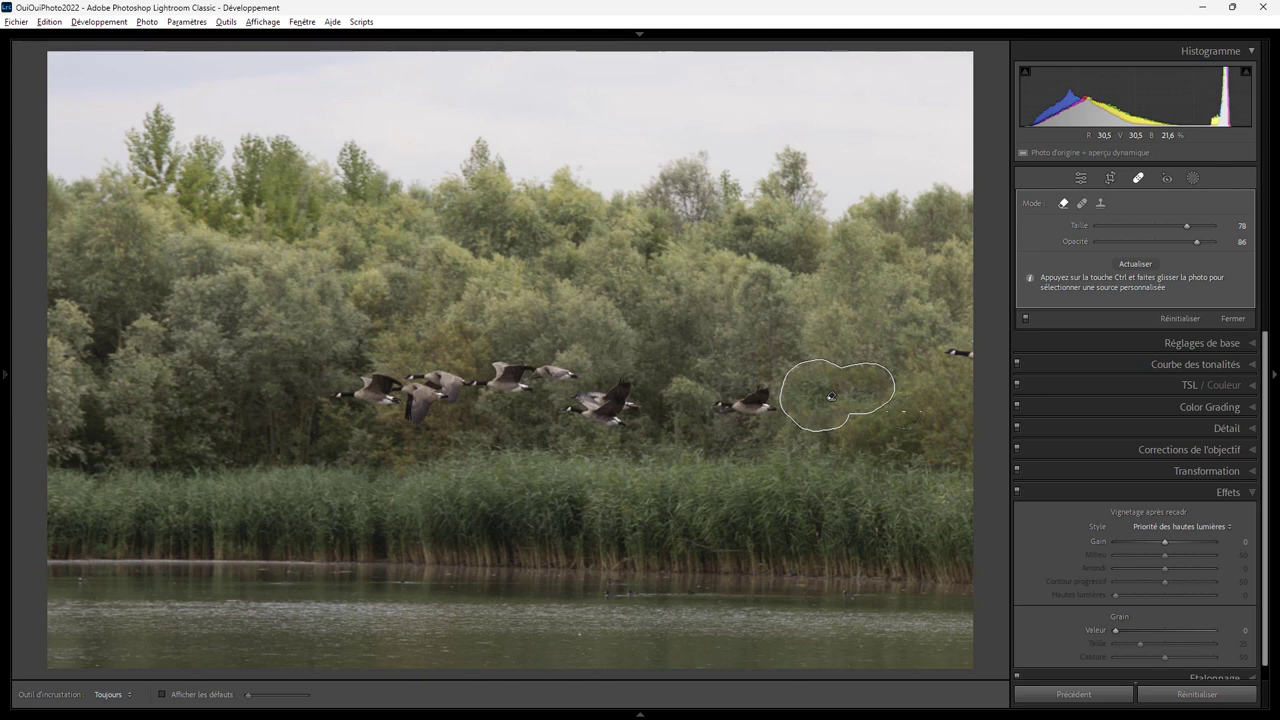
key(slash)
key(slash)
- Regenerate the goose spot's content-aware fill twice, toggling Spot Removal off and on between
click(1145, 264)
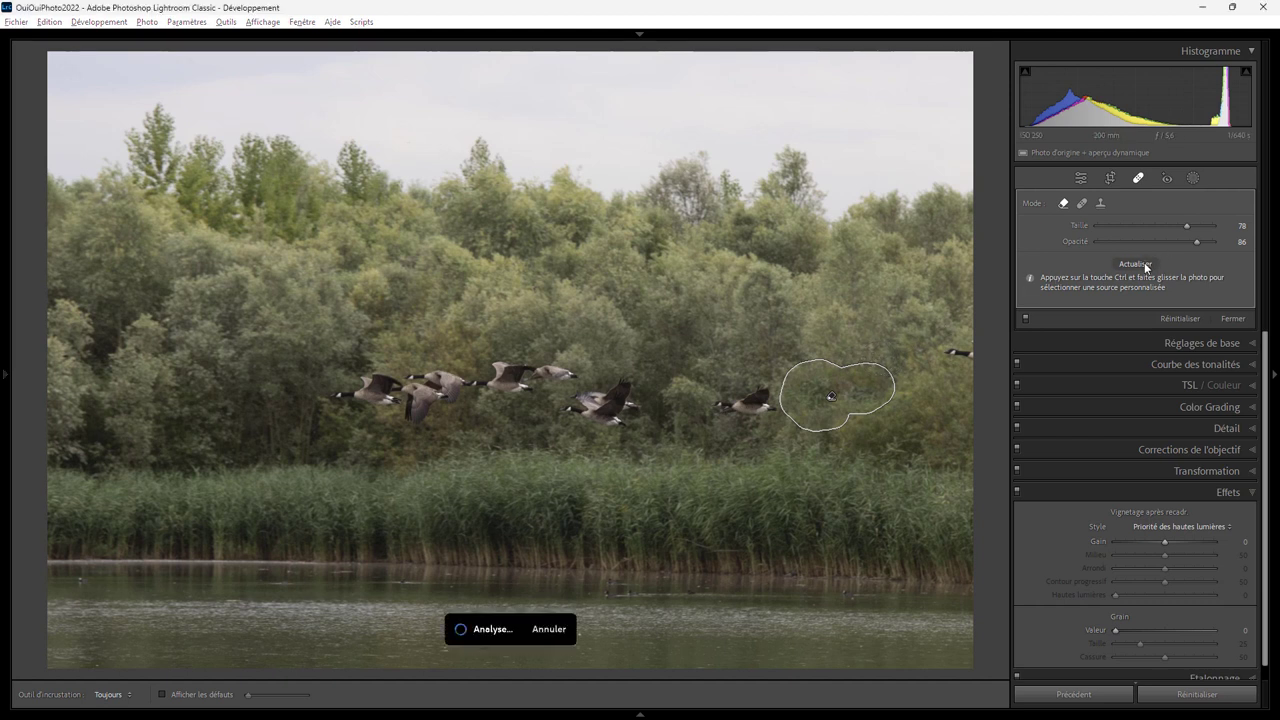
click(1138, 178)
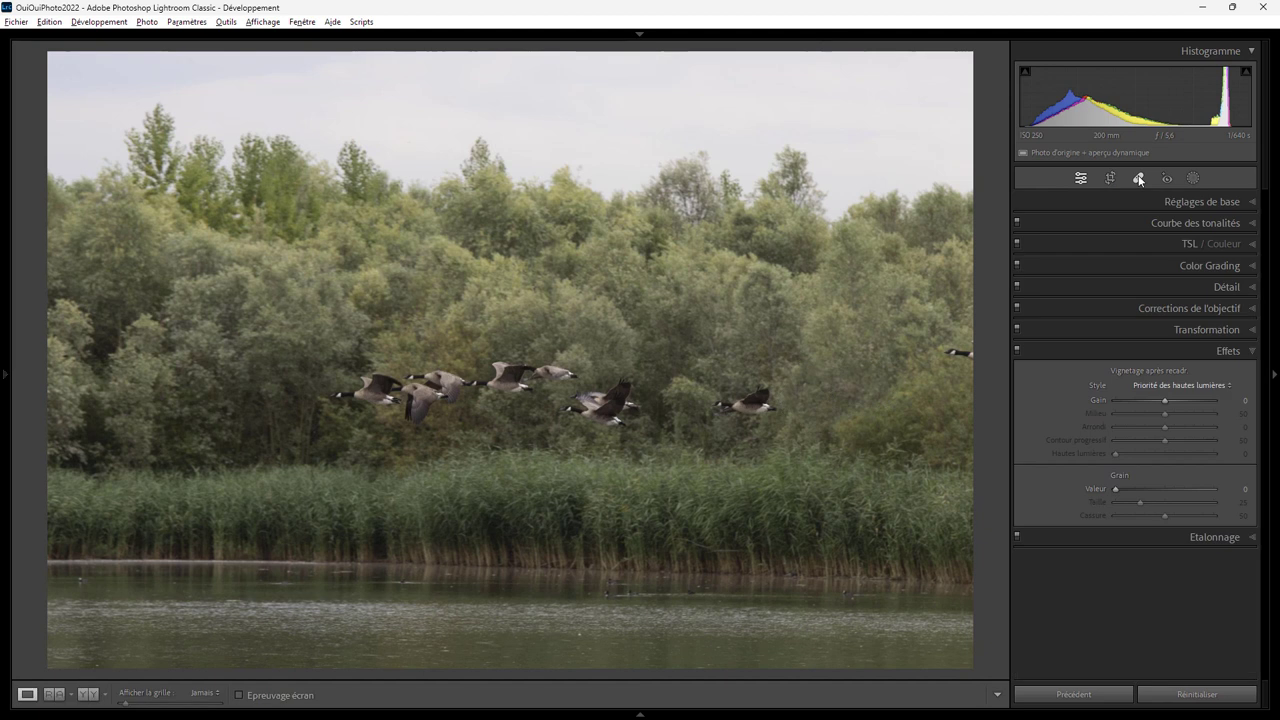
click(1138, 179)
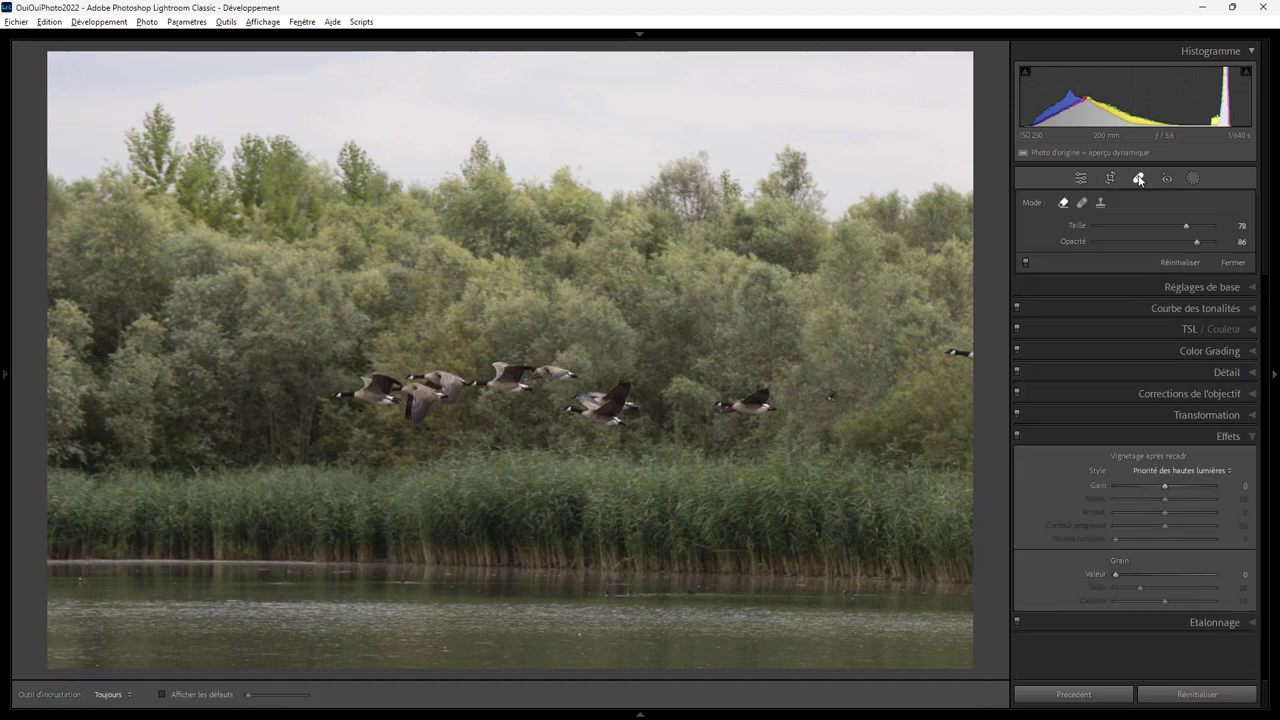
click(831, 396)
click(1137, 265)
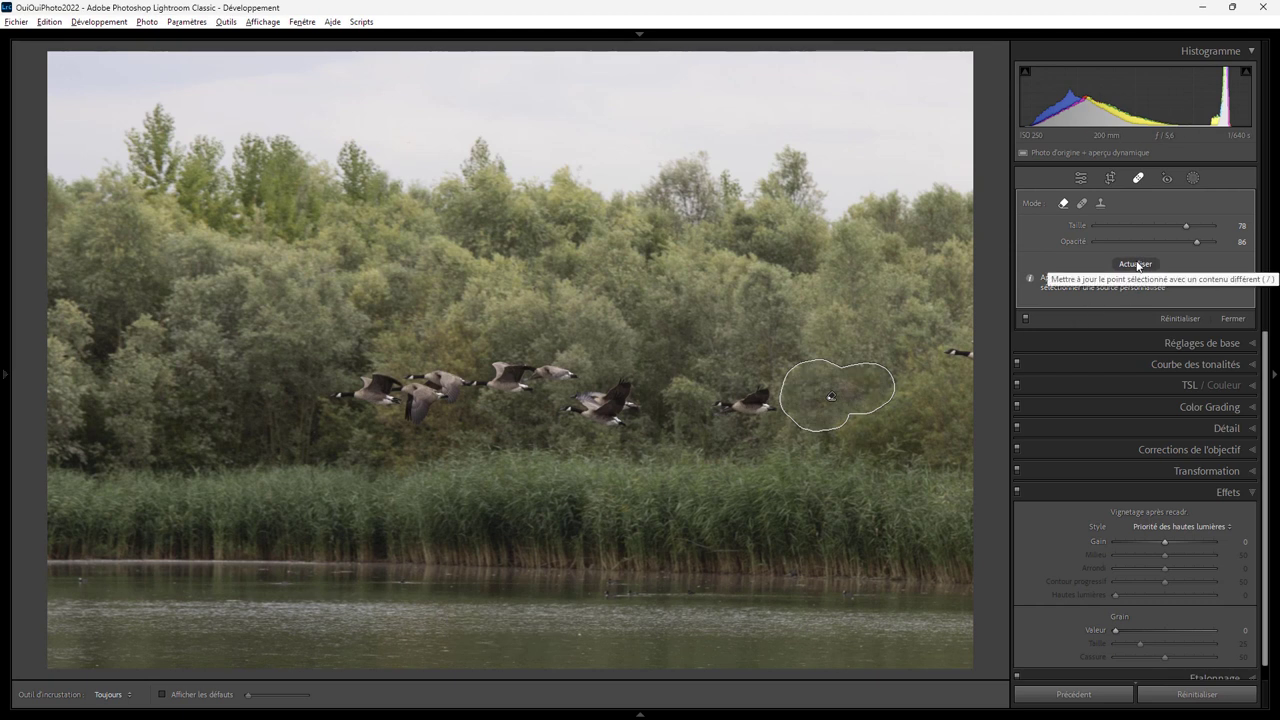
click(1138, 179)
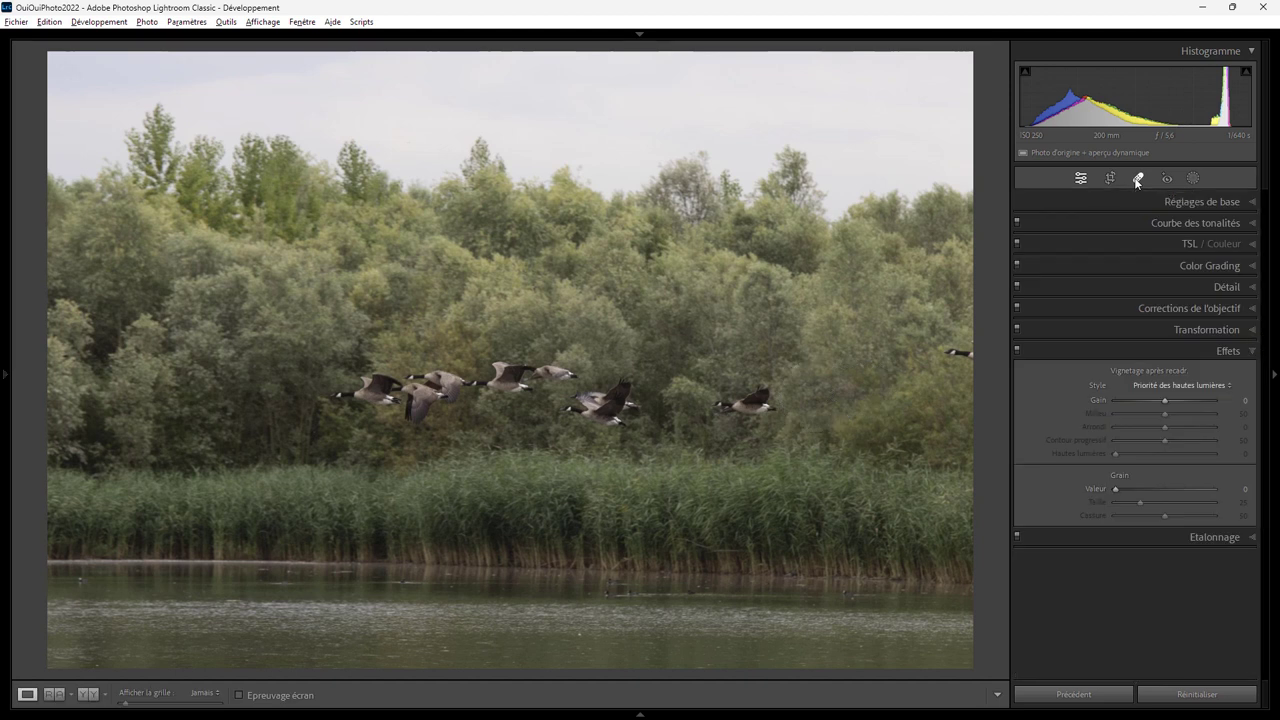
click(1137, 179)
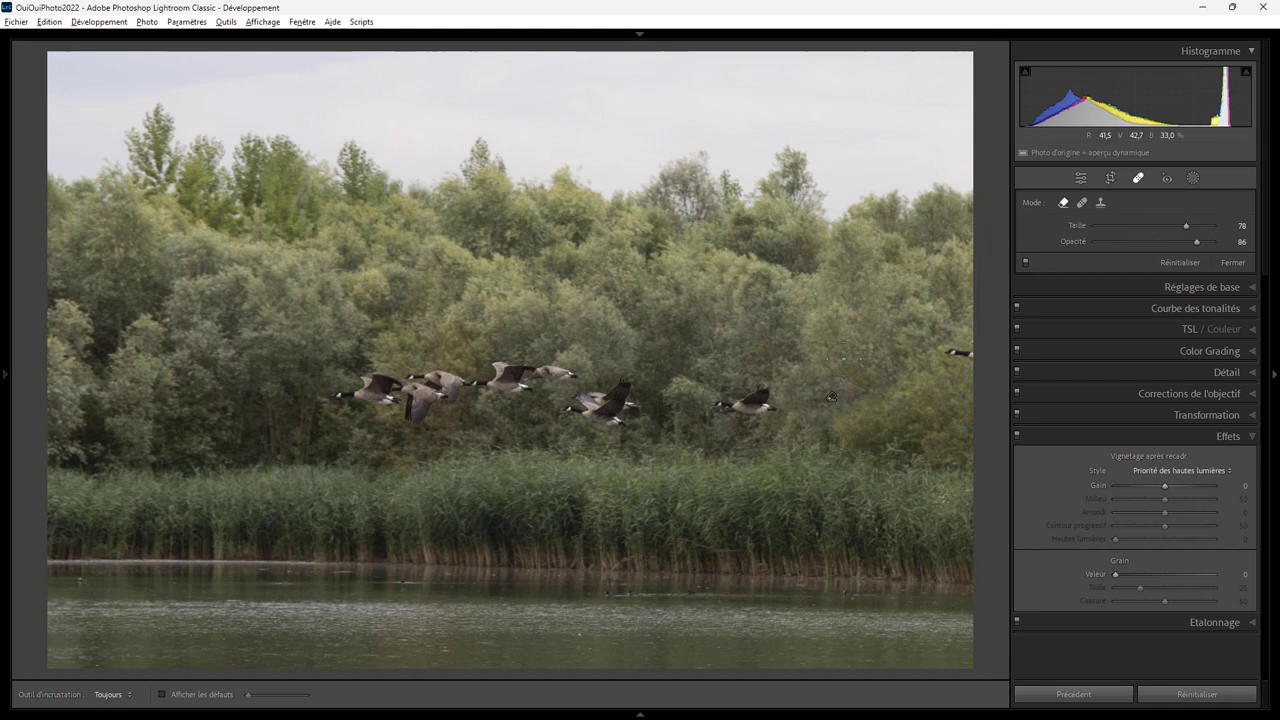
- Paint a new Remove stroke on the goose, test spot positions, then view the photo without removal
drag(829, 392, 831, 400)
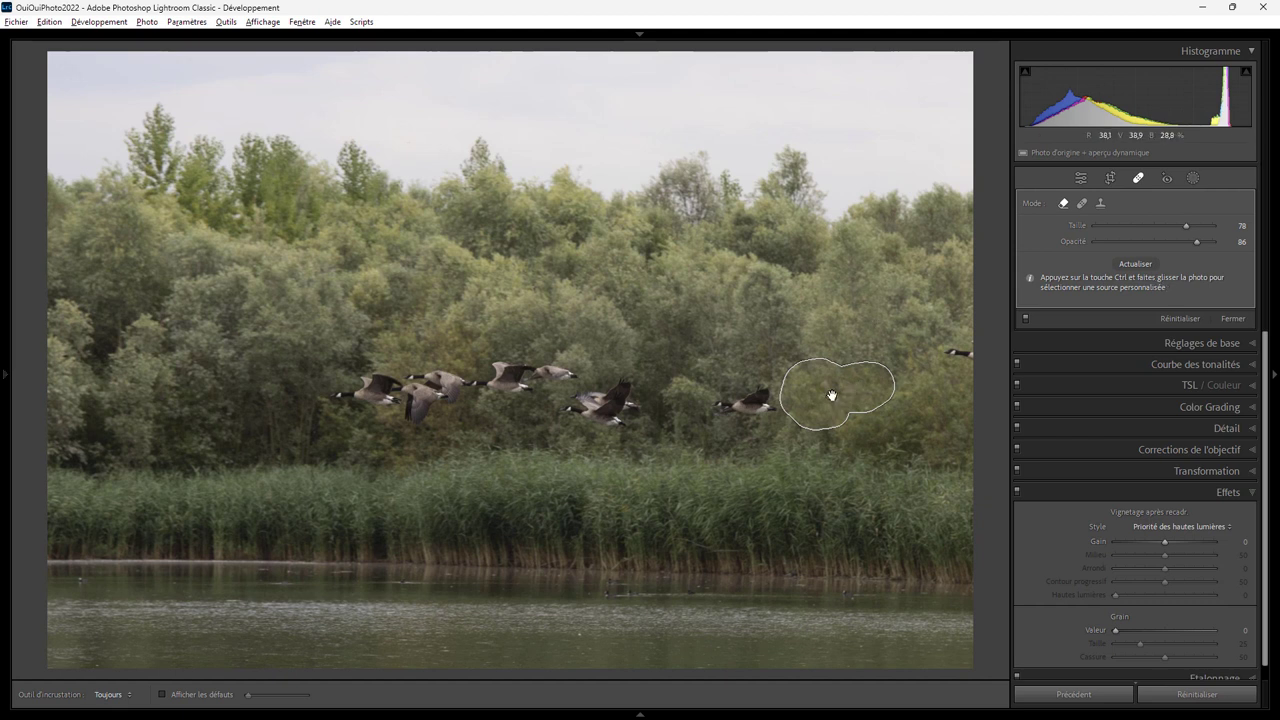
drag(831, 395, 829, 397)
drag(850, 444, 831, 389)
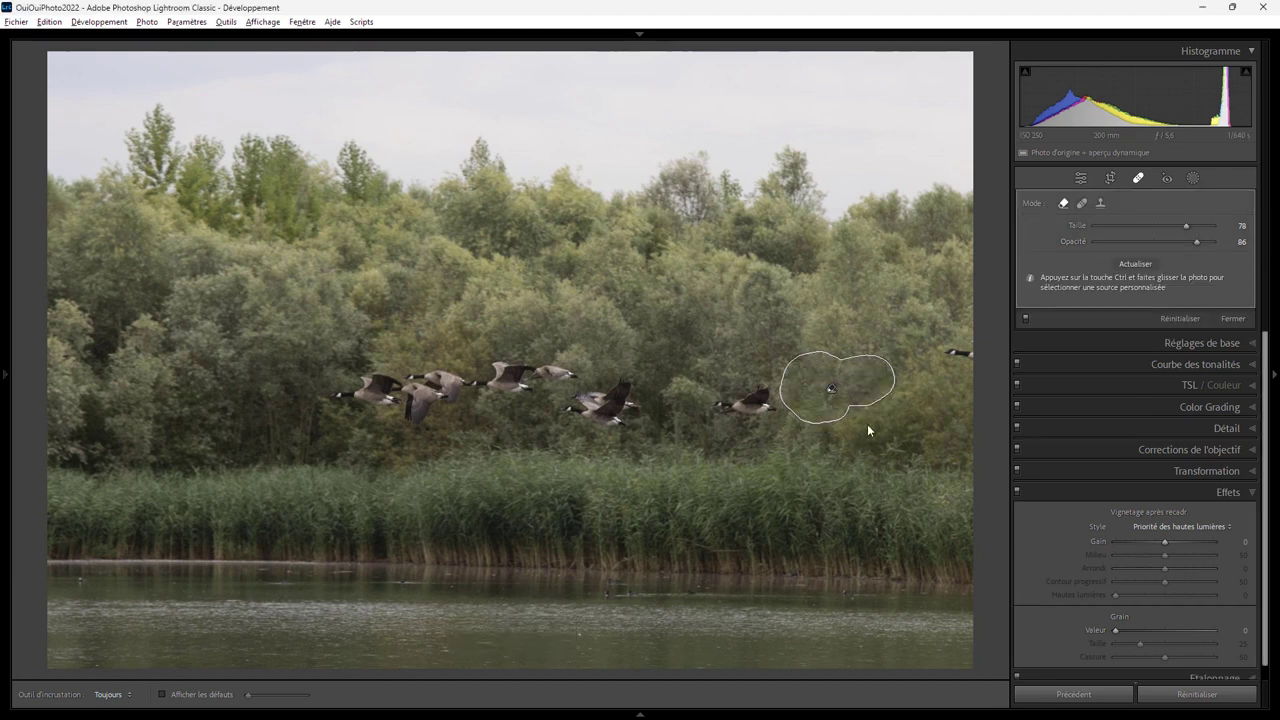
drag(831, 389, 852, 409)
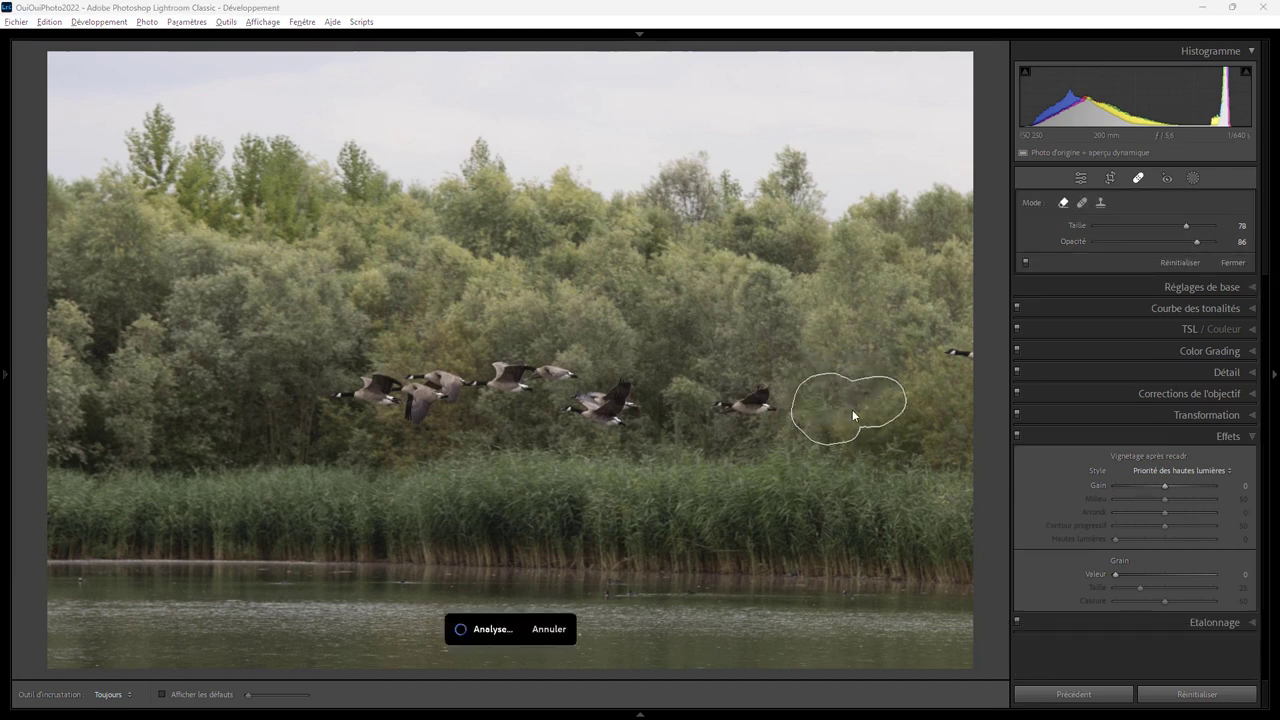
click(1025, 263)
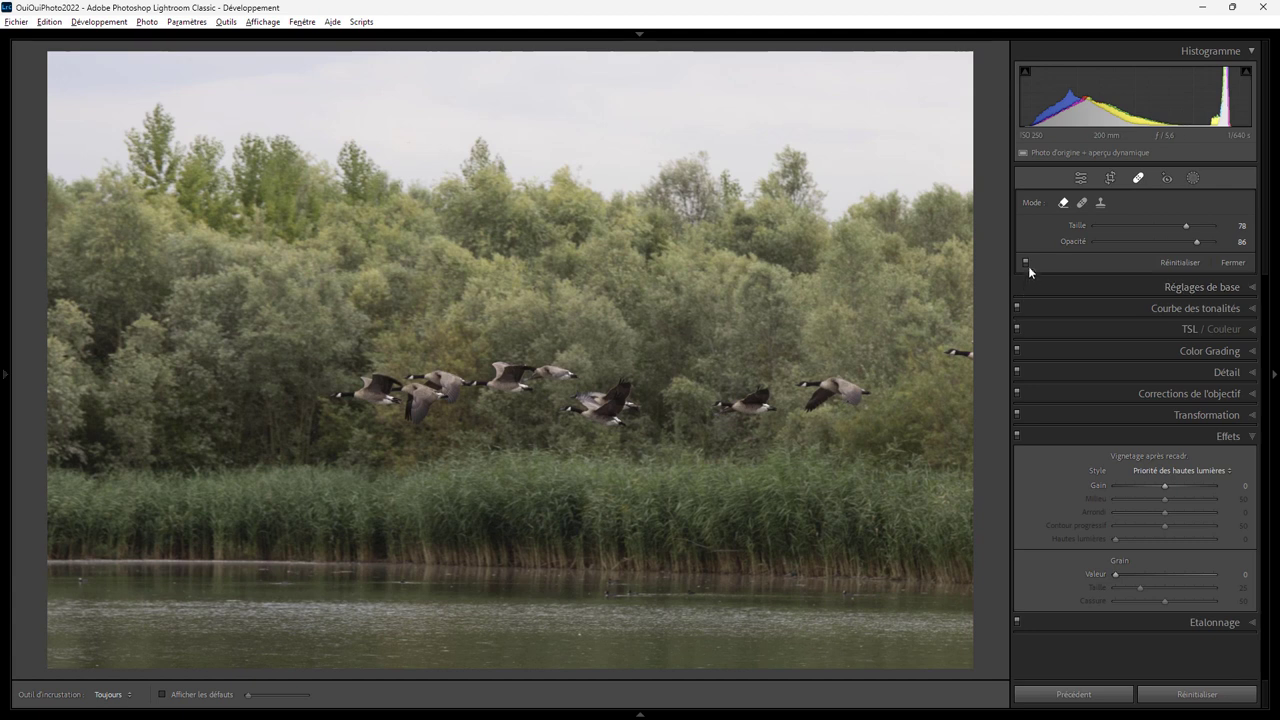
- Paint a Remove stroke around the goose, sampling from the left-hand trees and the reeds
mouse_move(806, 386)
mouse_down()
mouse_move(862, 394)
mouse_move(857, 377)
mouse_move(866, 396)
mouse_up()
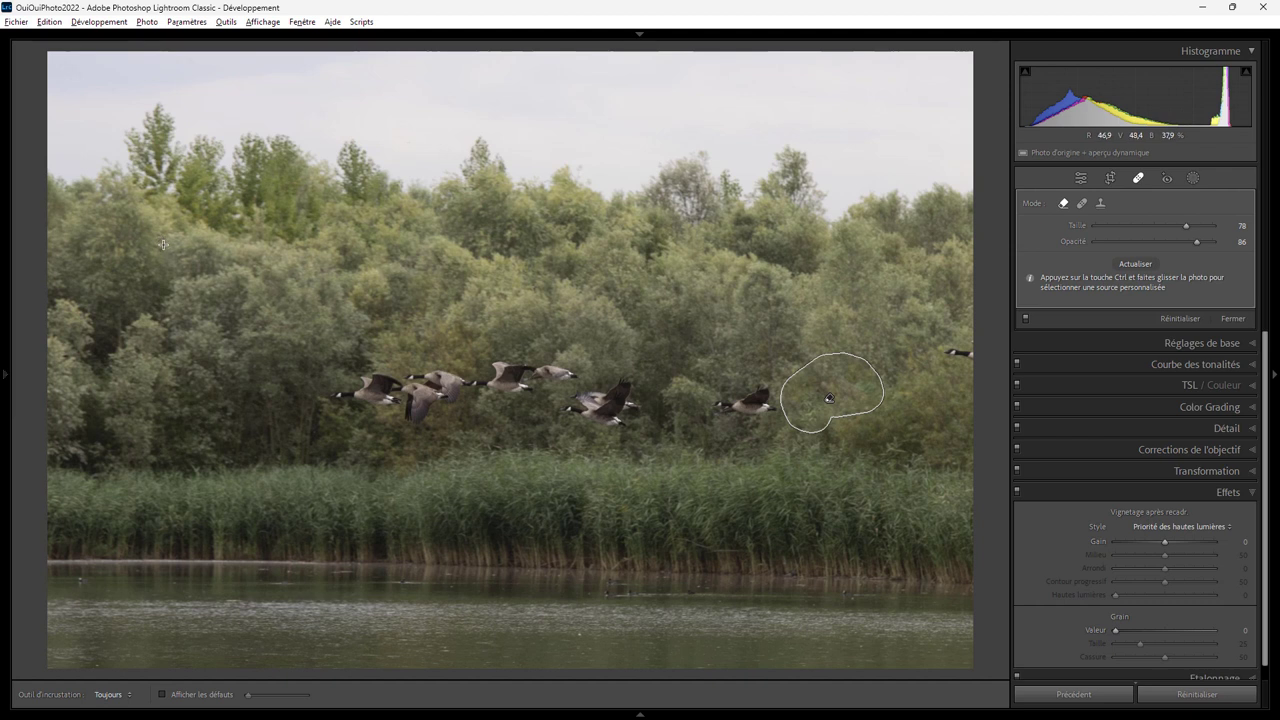
mouse_move(164, 246)
mouse_down()
mouse_move(225, 402)
mouse_move(337, 400)
mouse_move(337, 323)
mouse_move(234, 394)
mouse_move(247, 371)
mouse_move(337, 374)
mouse_up()
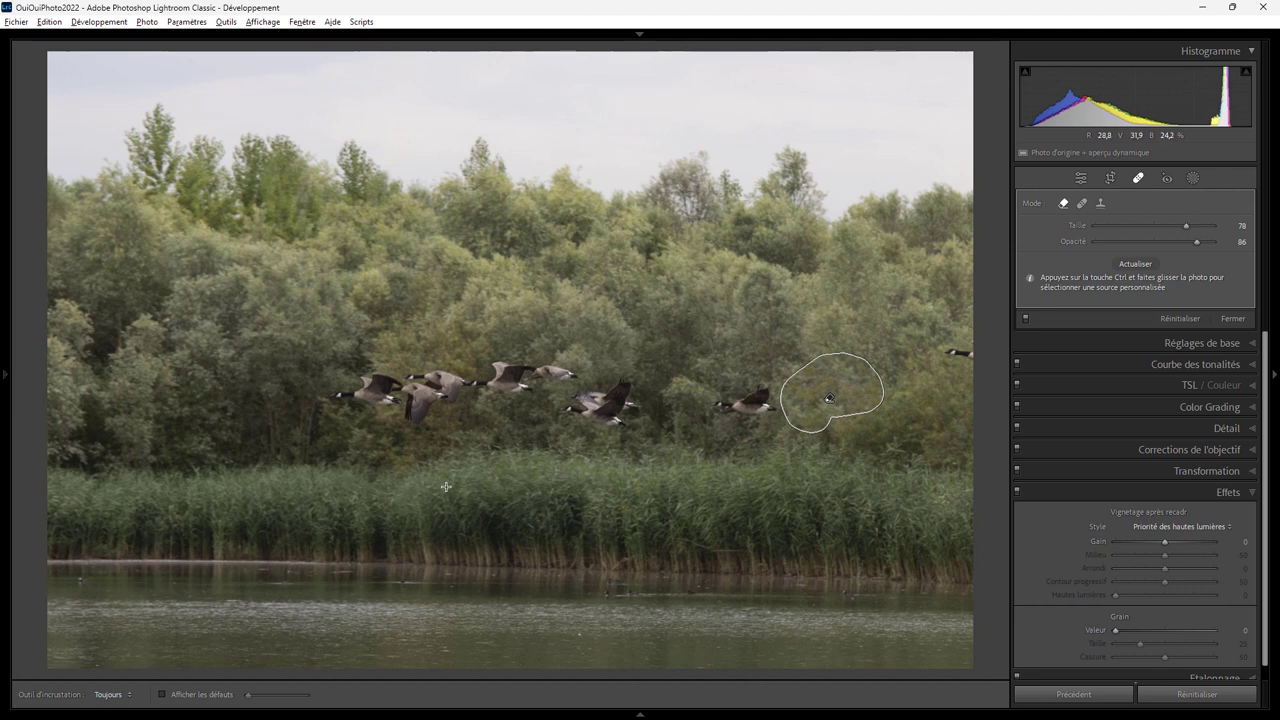
drag(392, 488, 597, 652)
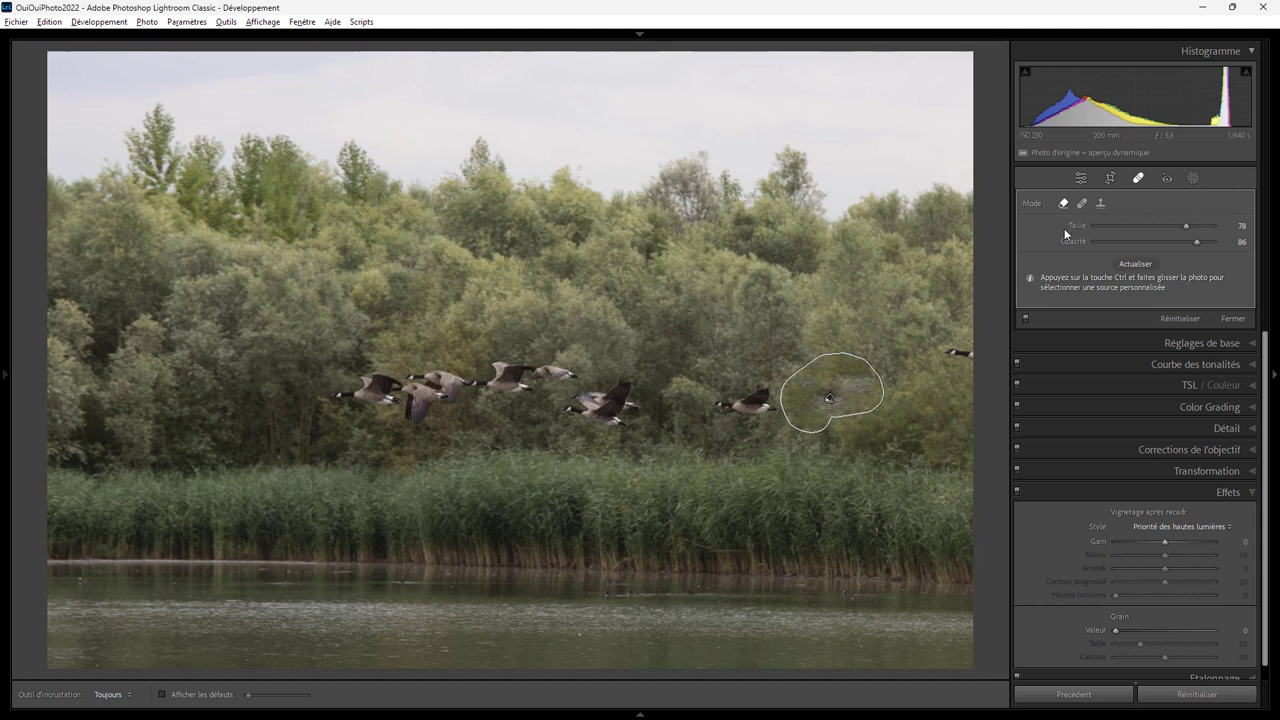
- Delete the existing removal spot and paint a fresh Remove stroke encircling the rightmost goose
click(1138, 180)
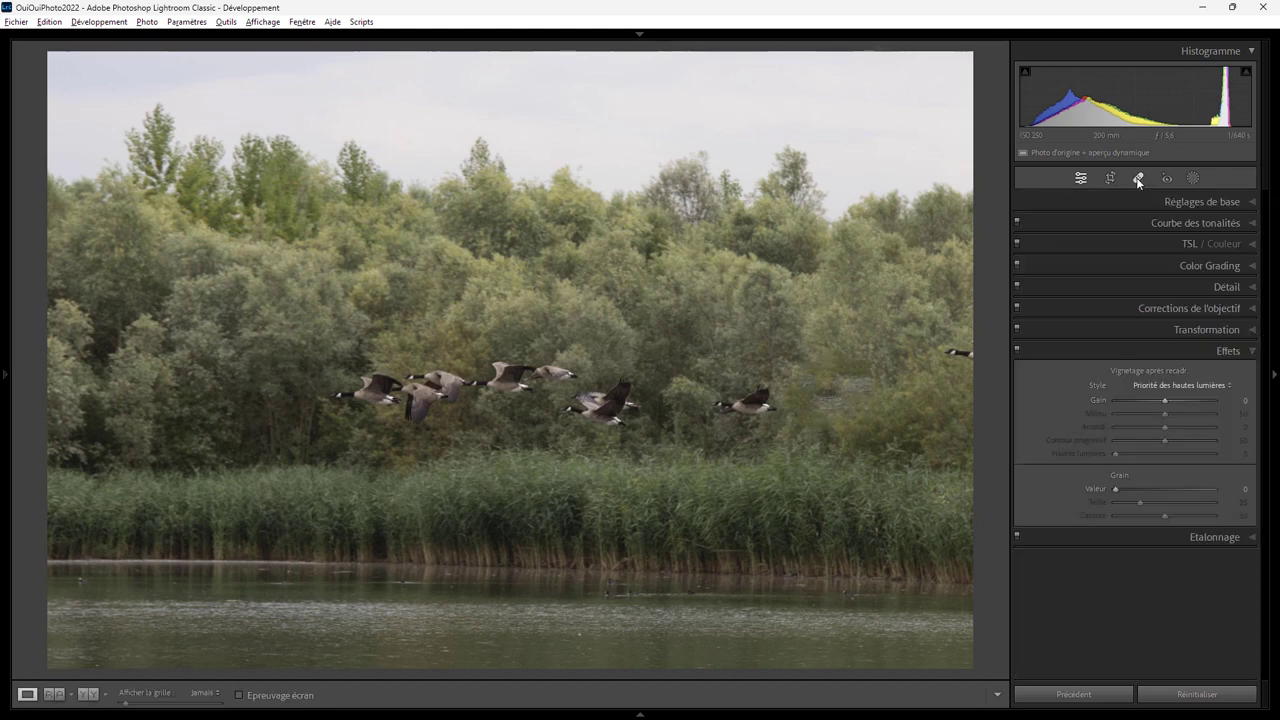
click(1138, 180)
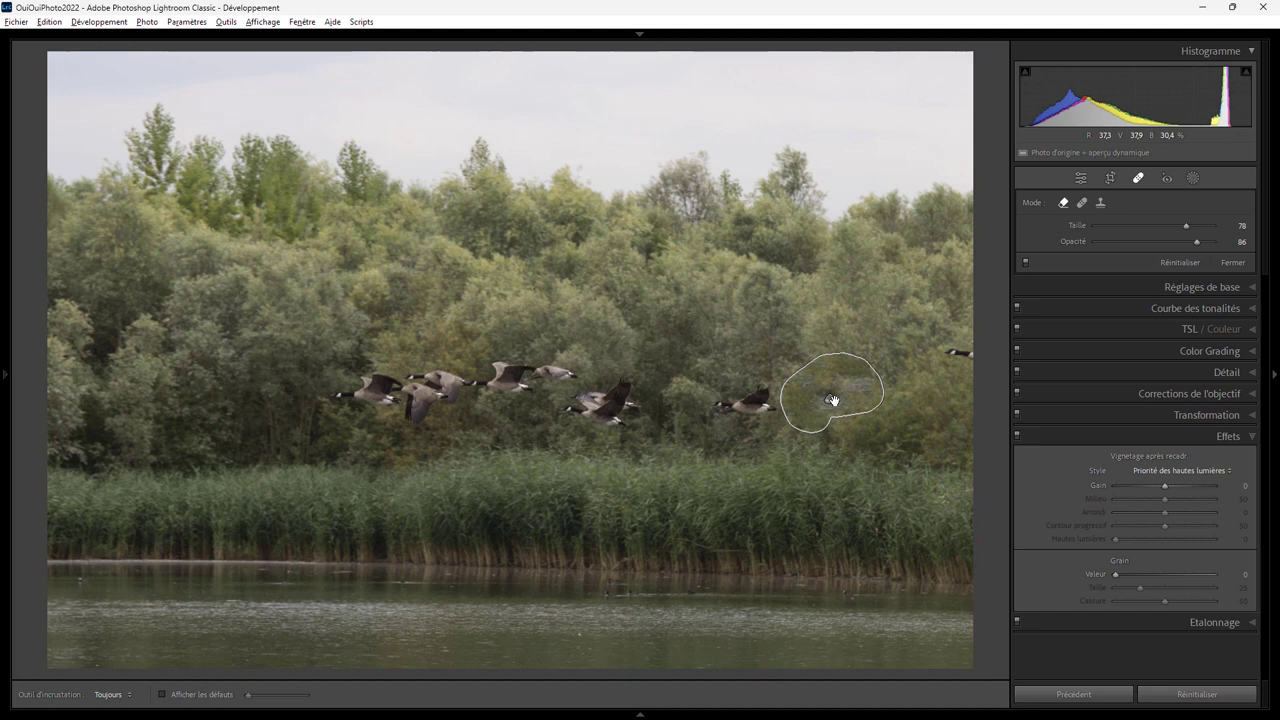
key(Delete)
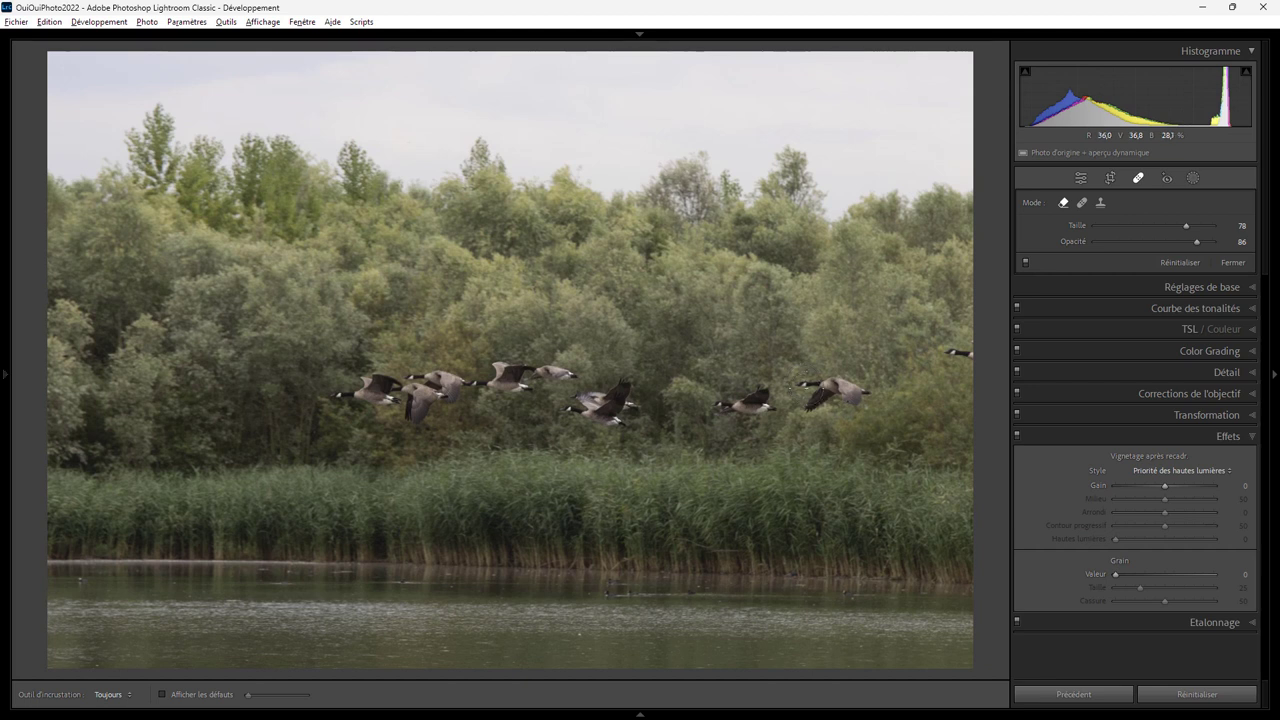
mouse_move(818, 383)
mouse_down()
mouse_move(828, 402)
mouse_move(848, 370)
mouse_up()
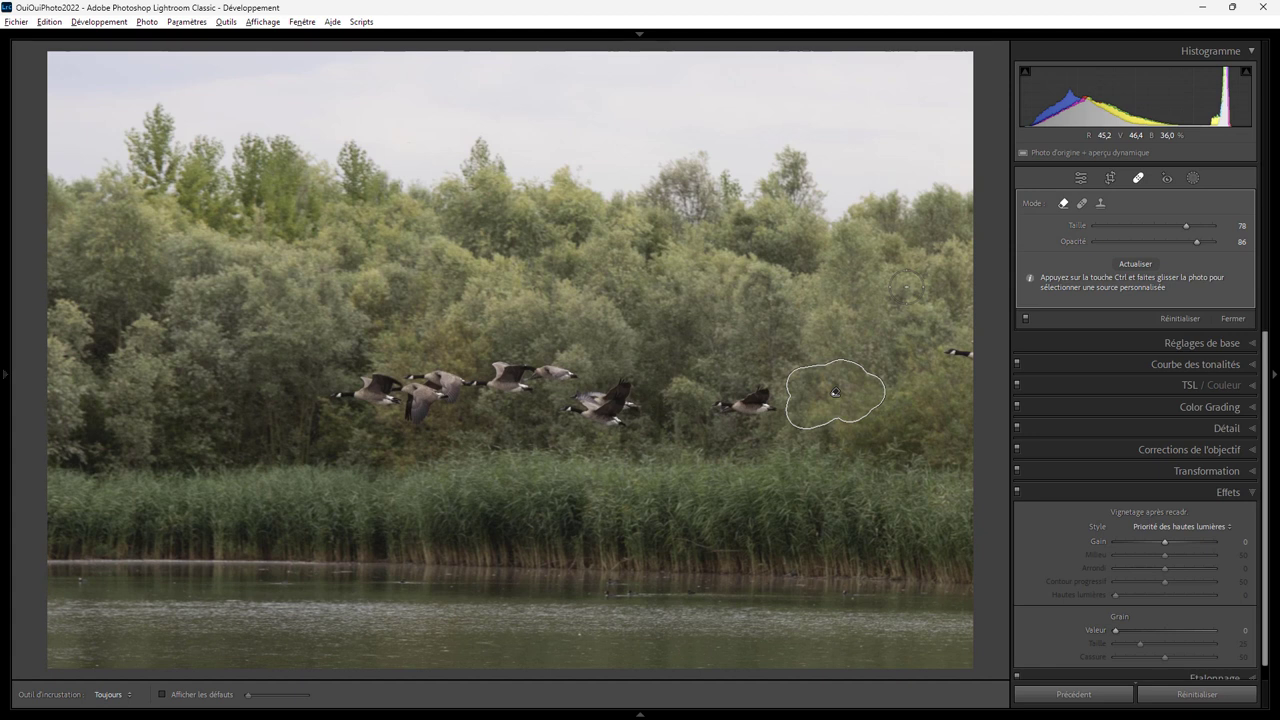
- Regenerate the goose-removal fill twice, then use the left-hand trees as its source
click(1148, 266)
click(1148, 268)
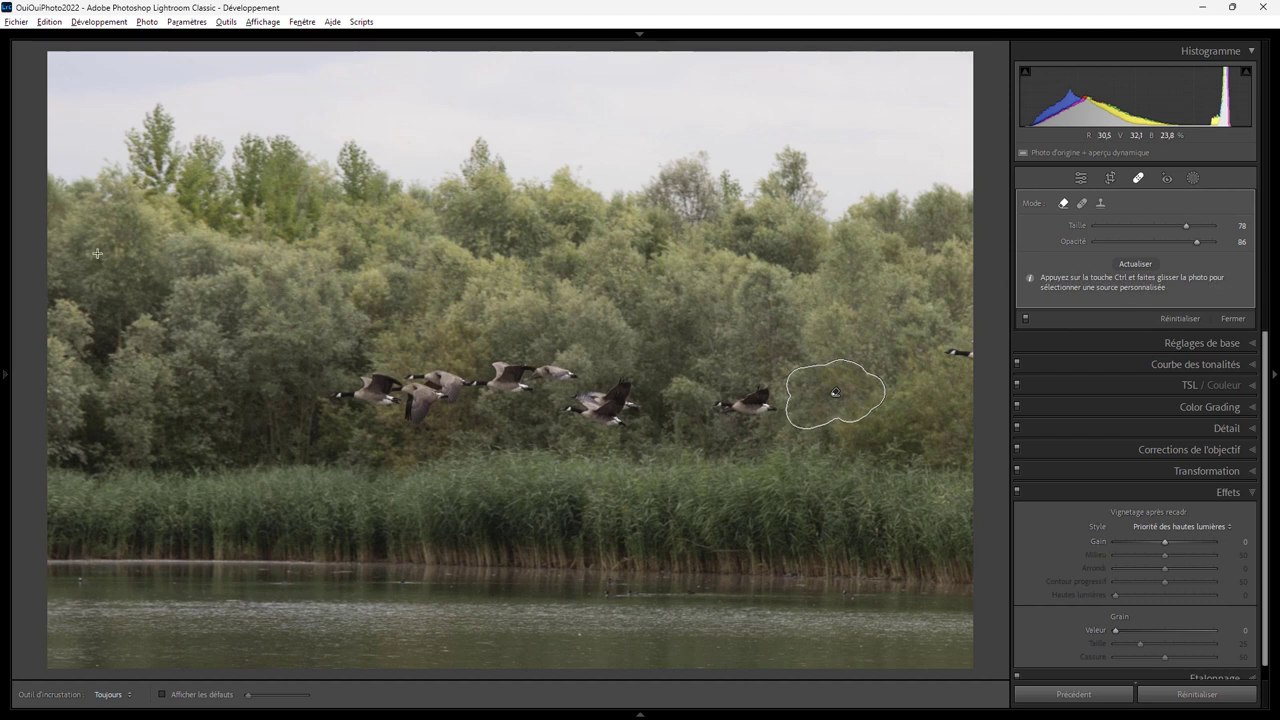
drag(81, 221, 316, 454)
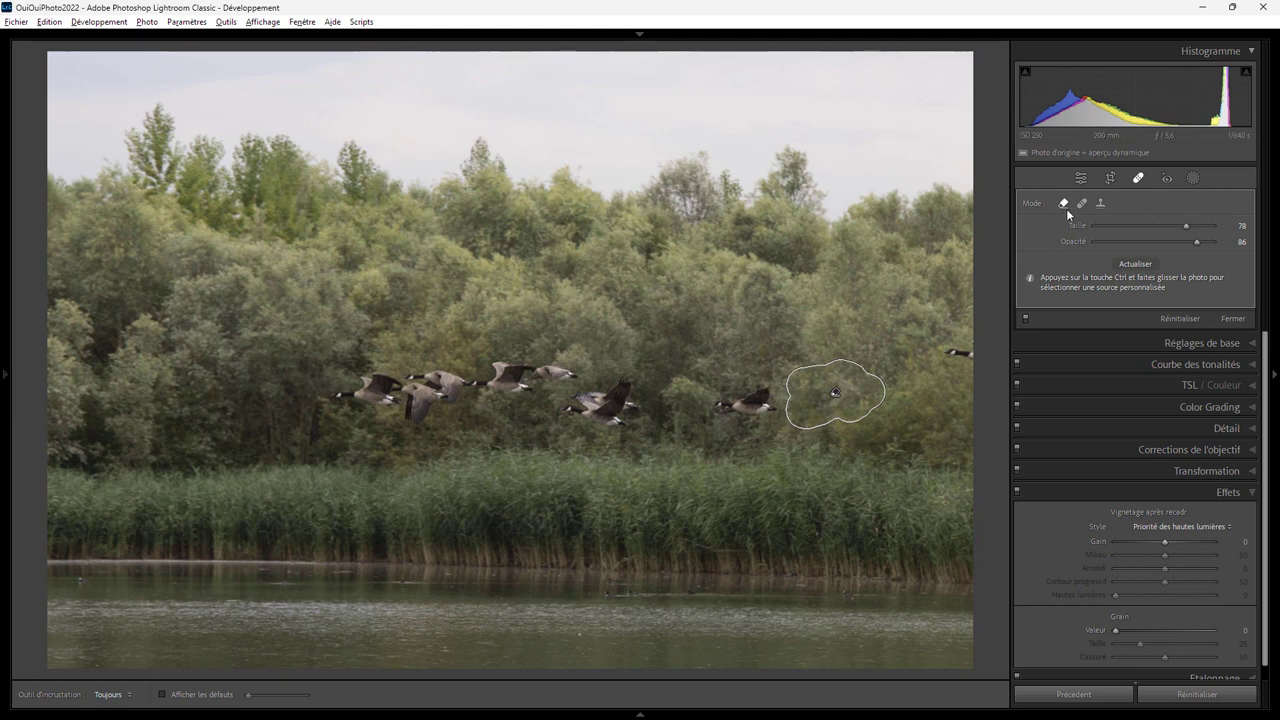
- Delete the removal spot over the right-hand goose so the goose reappears
key(Return)
click(835, 393)
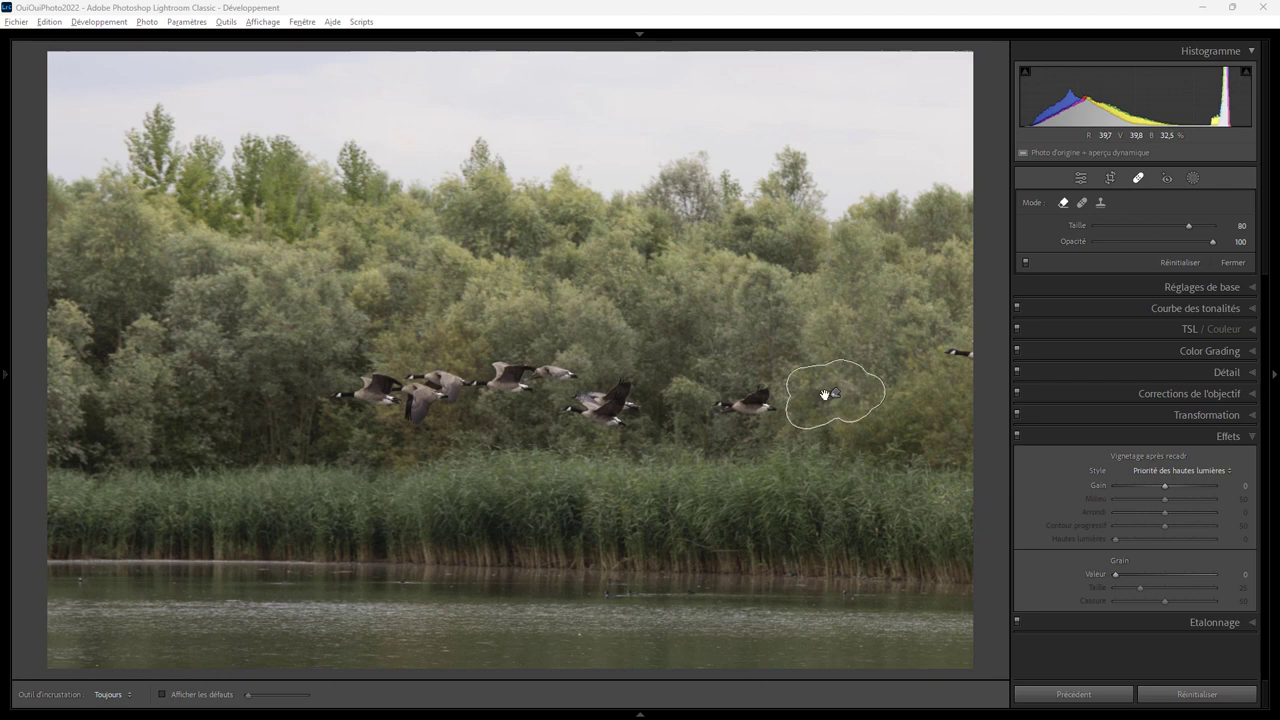
key(Delete)
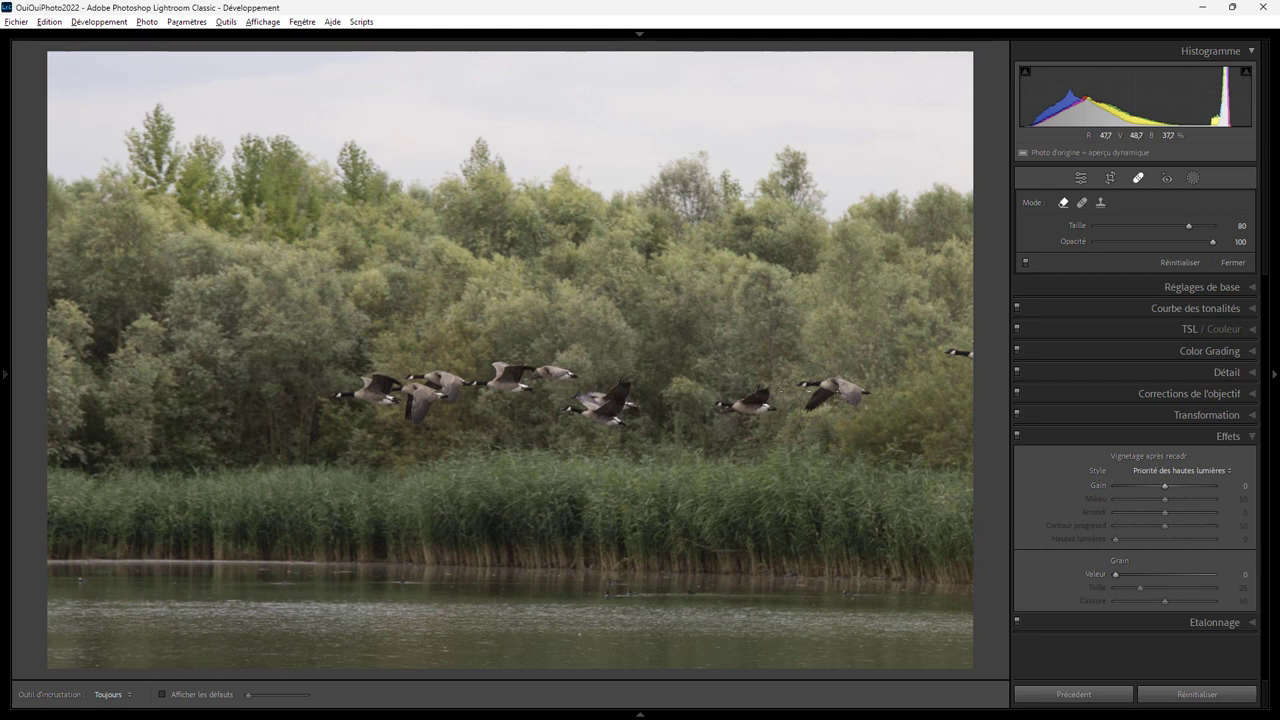
- Lower the Spot Removal size (Taille) from 80 to 78
scroll(848, 388, down, 1)
scroll(842, 388, down, 1)
- Erase the right-hand goose with one Remove stroke and close the Spot Removal tool
click(810, 392)
drag(816, 380, 865, 392)
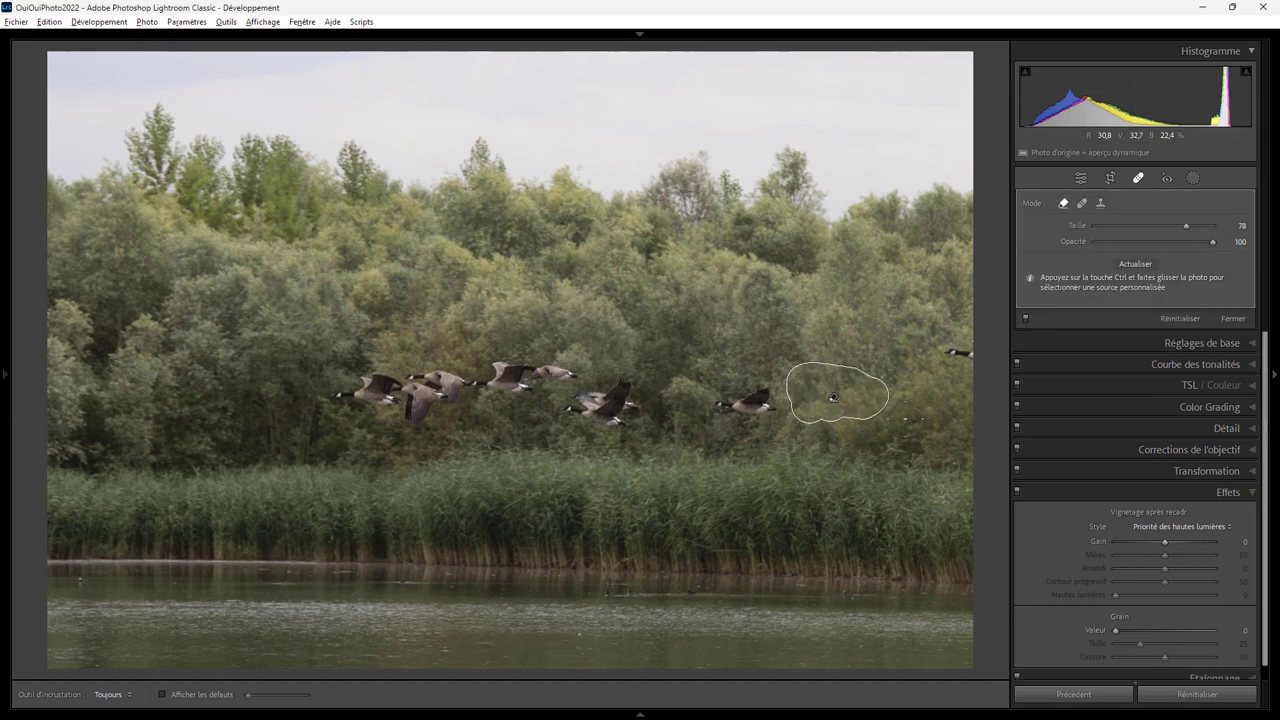
click(1141, 178)
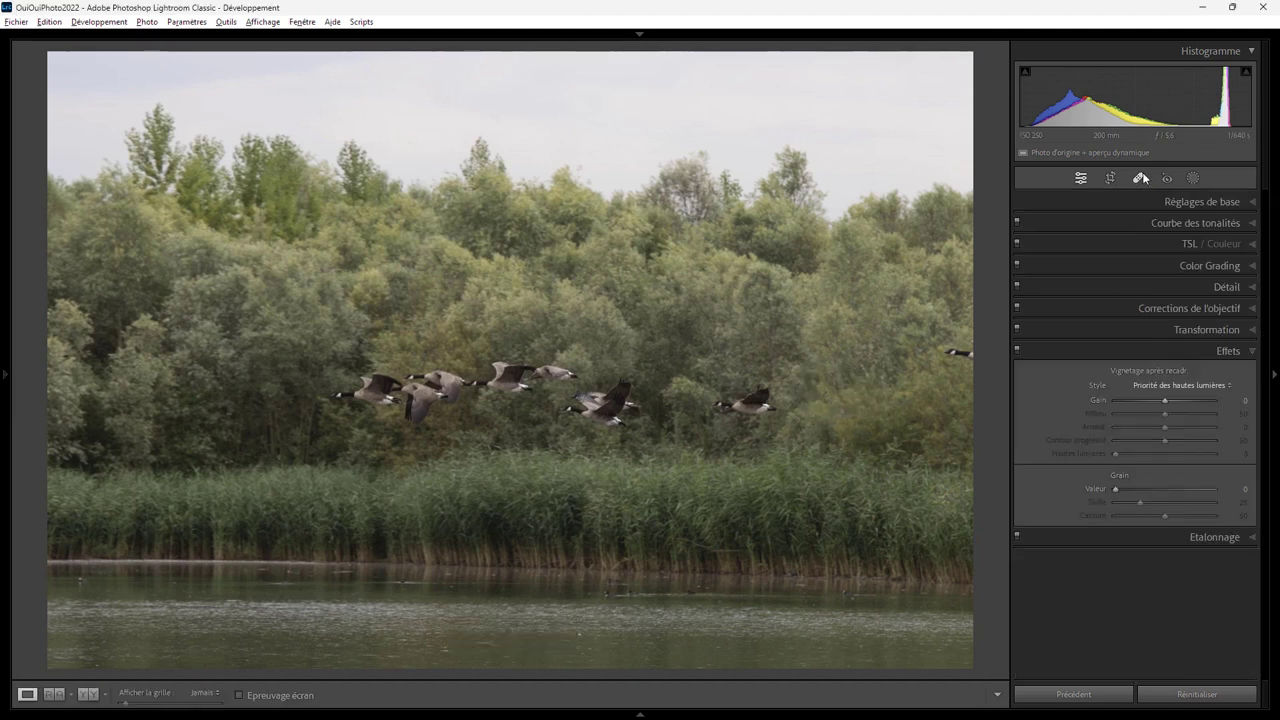